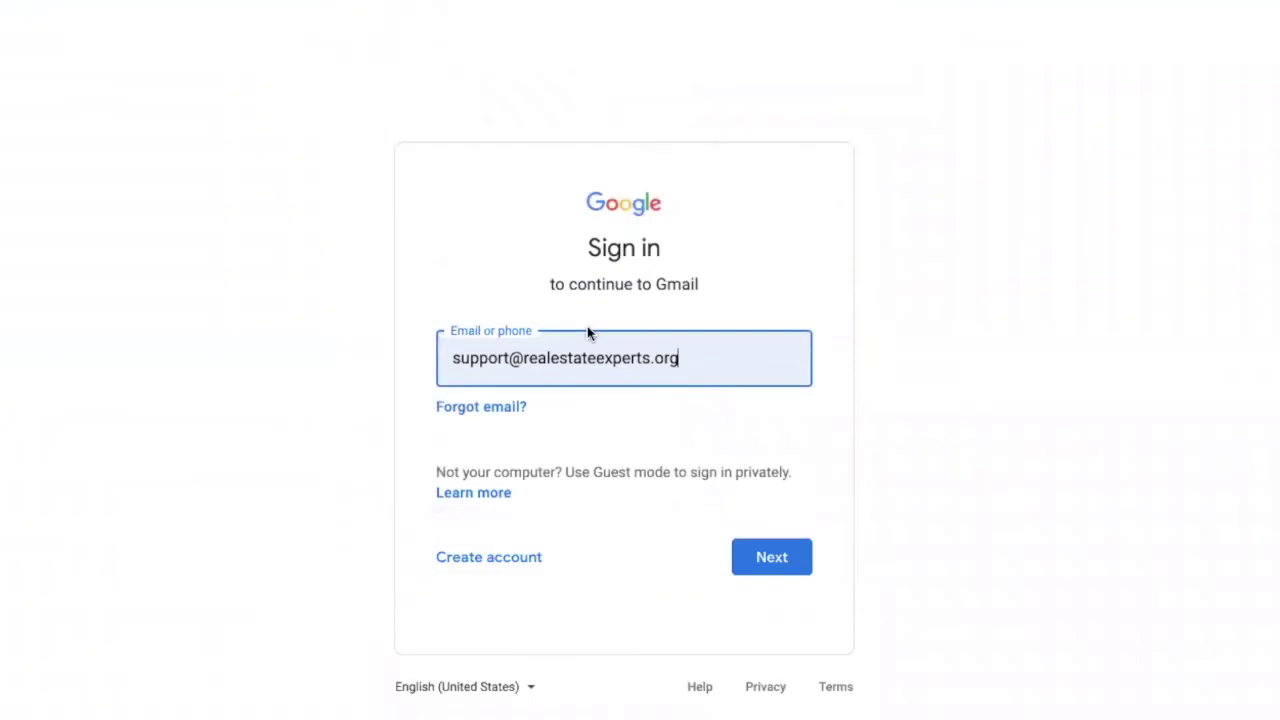
# Sign in with the work email and password, accept the terms, and leave recovery details unchanged
pyautogui.write('s@j')
pyautogui.hotkey('ctrl', 'a')
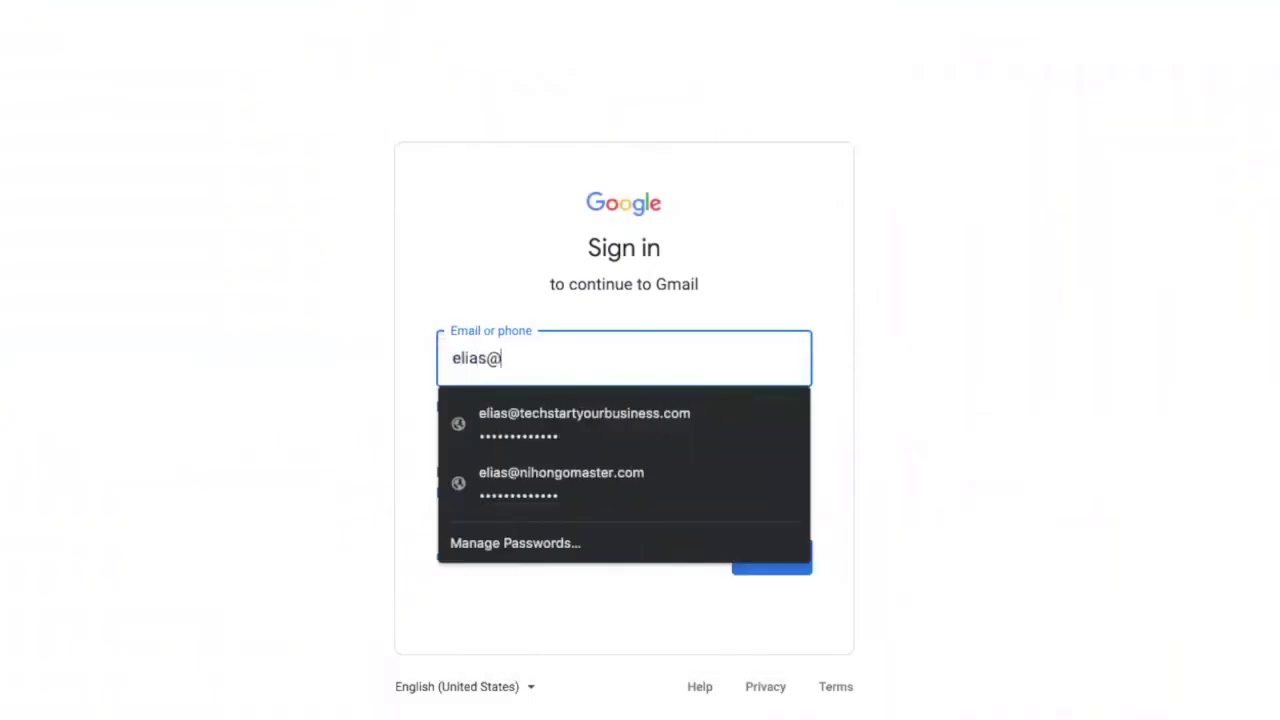
pyautogui.press('Return')
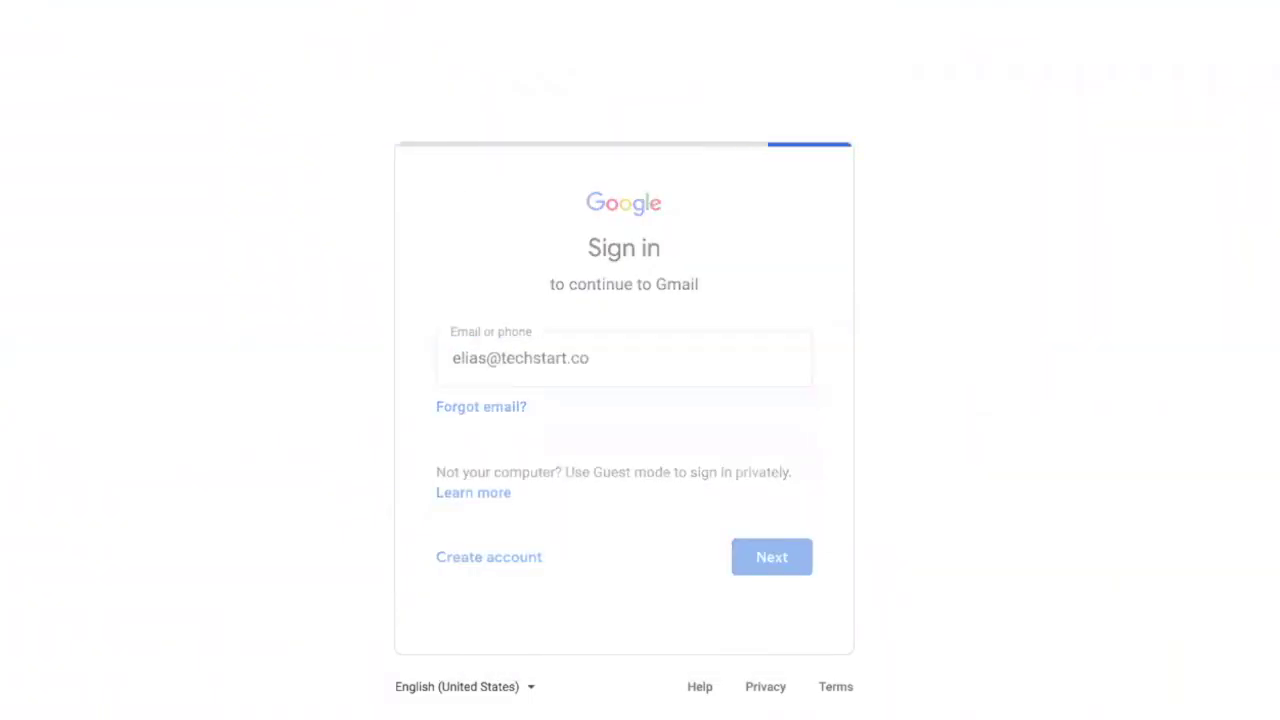
pyautogui.press('Return')
pyautogui.write('••••••••••••••')
pyautogui.press('Return')
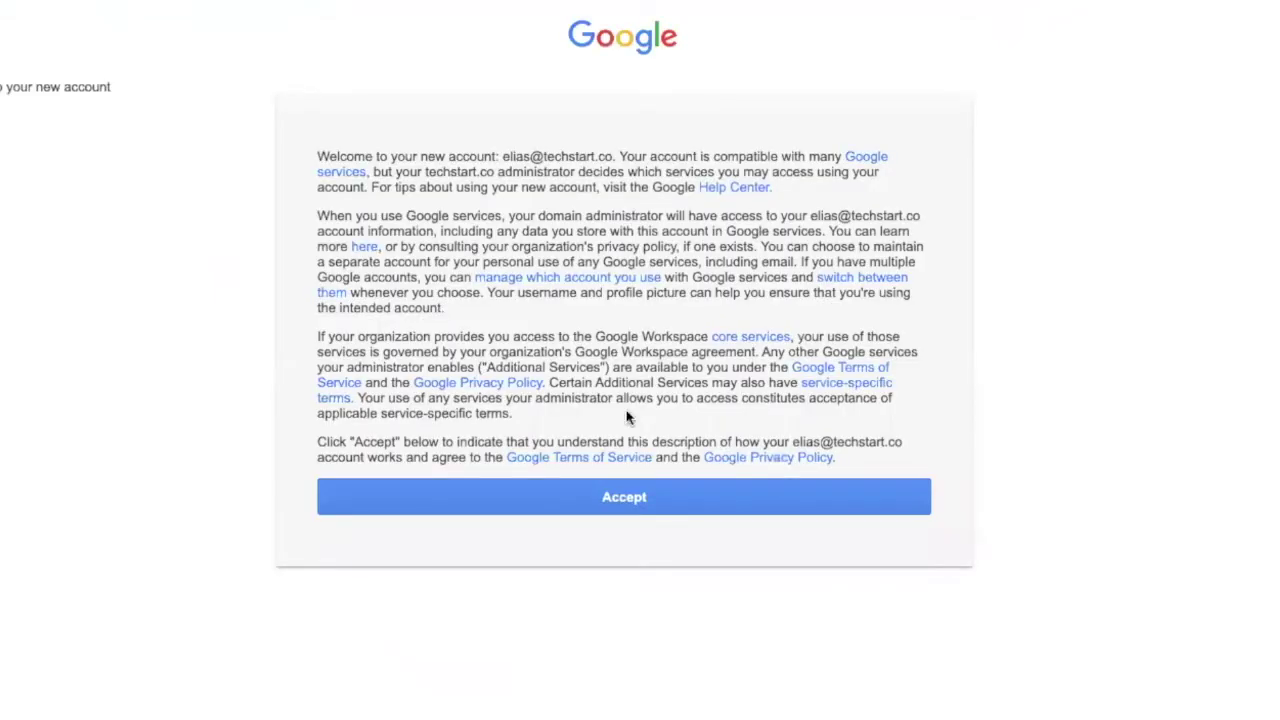
pyautogui.click(638, 486)
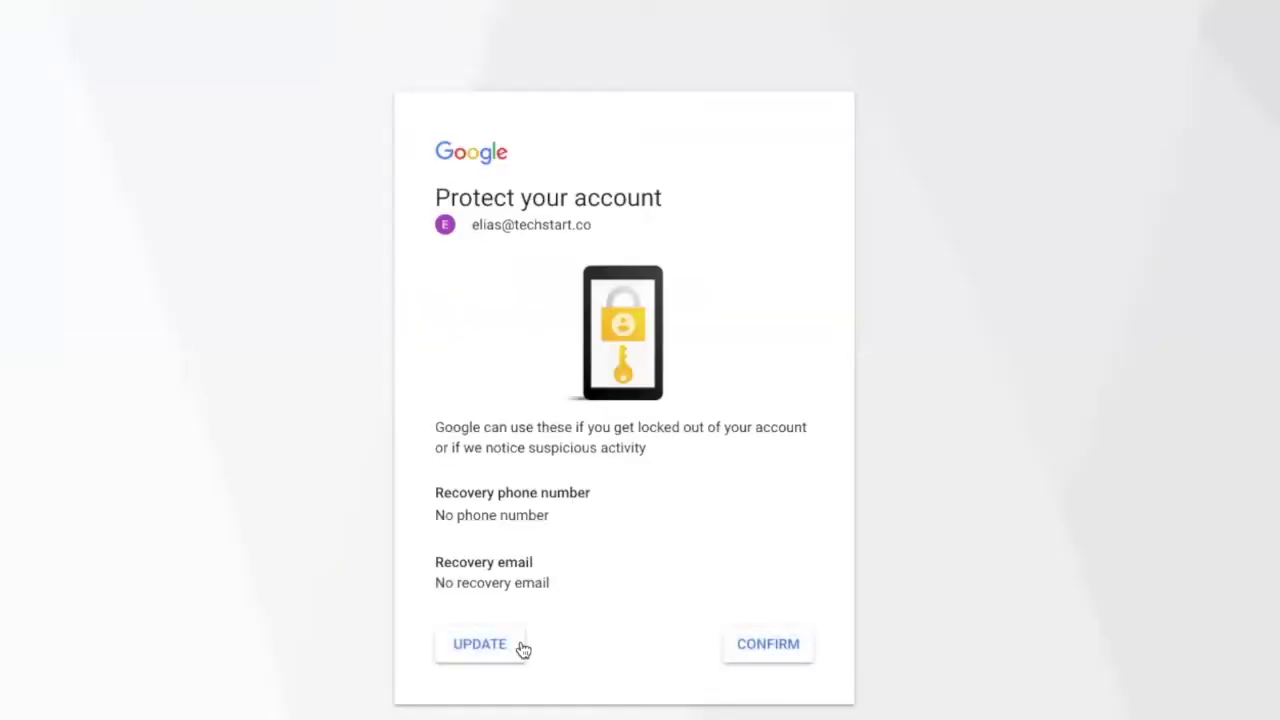
pyautogui.click(752, 648)
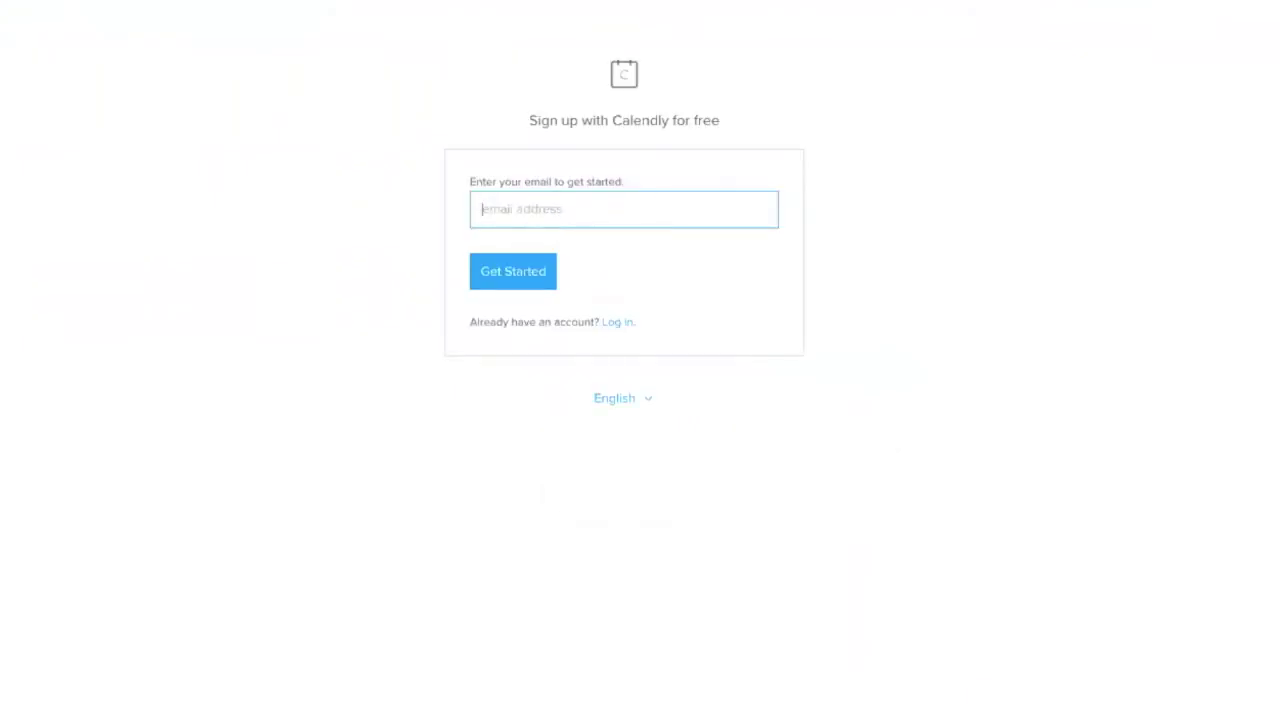
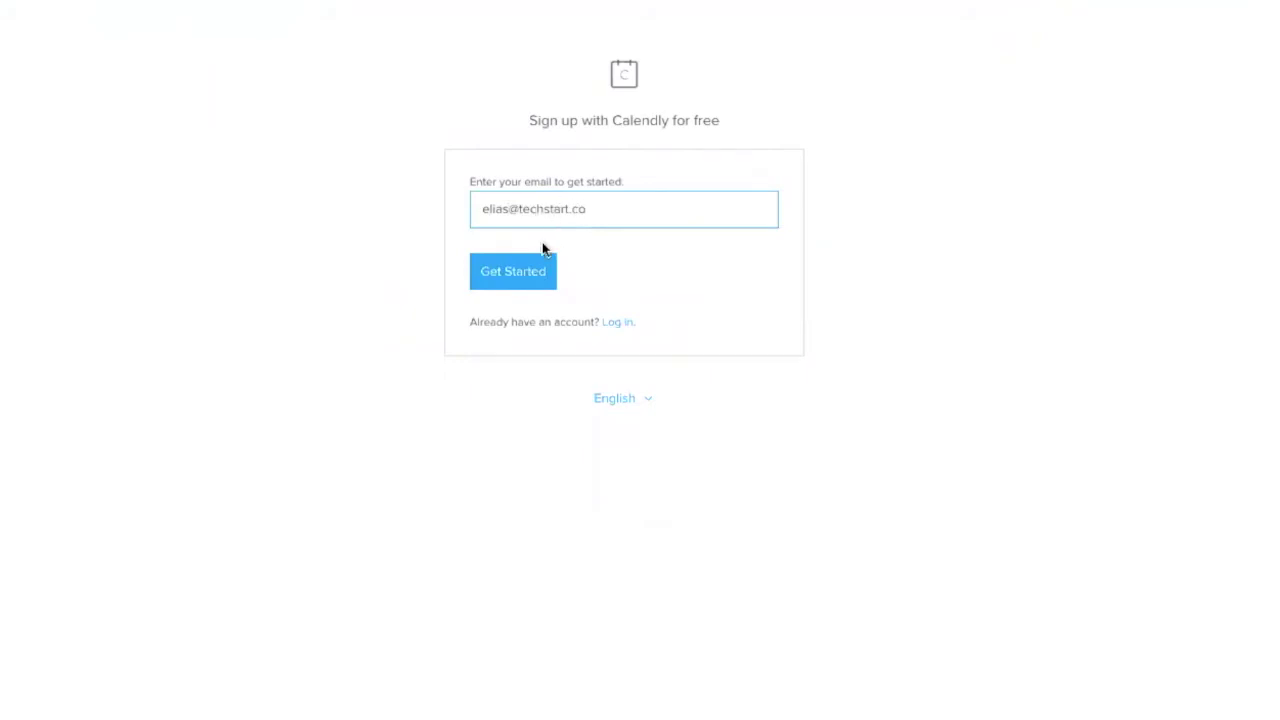
# Register a free Calendly account with the work email, your full name and a password
pyautogui.click(531, 271)
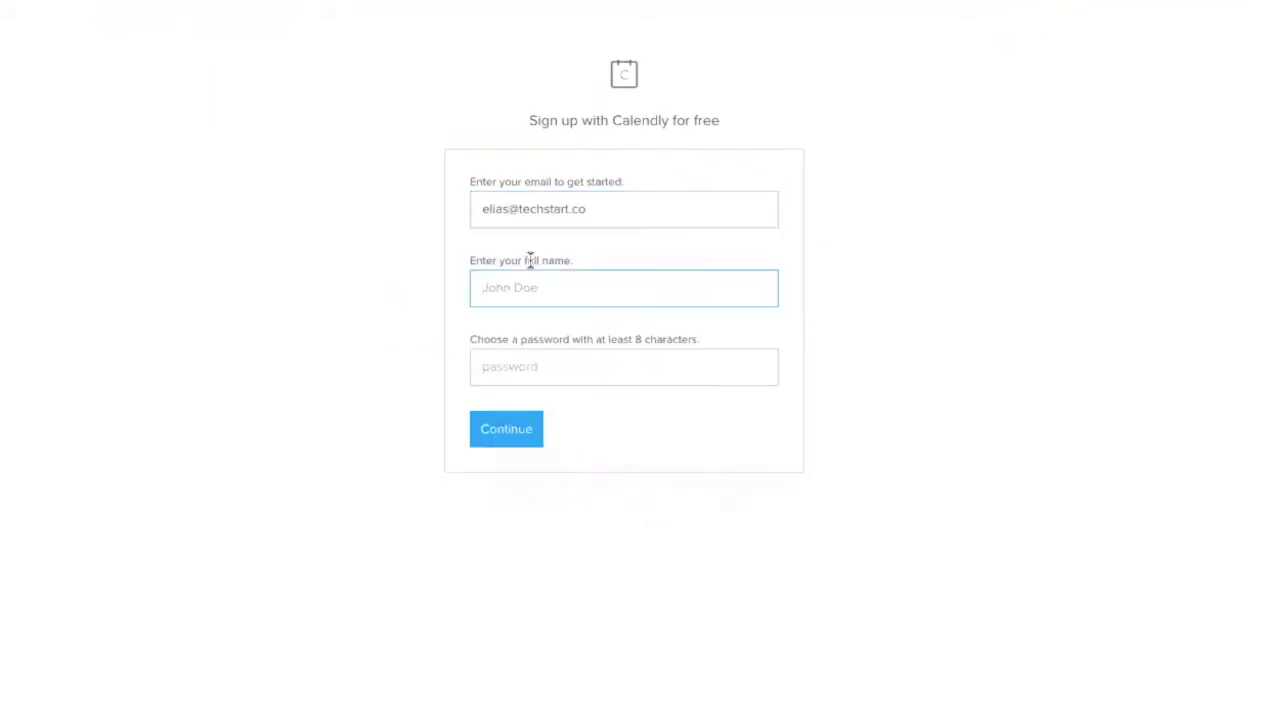
pyautogui.write('Elias B')
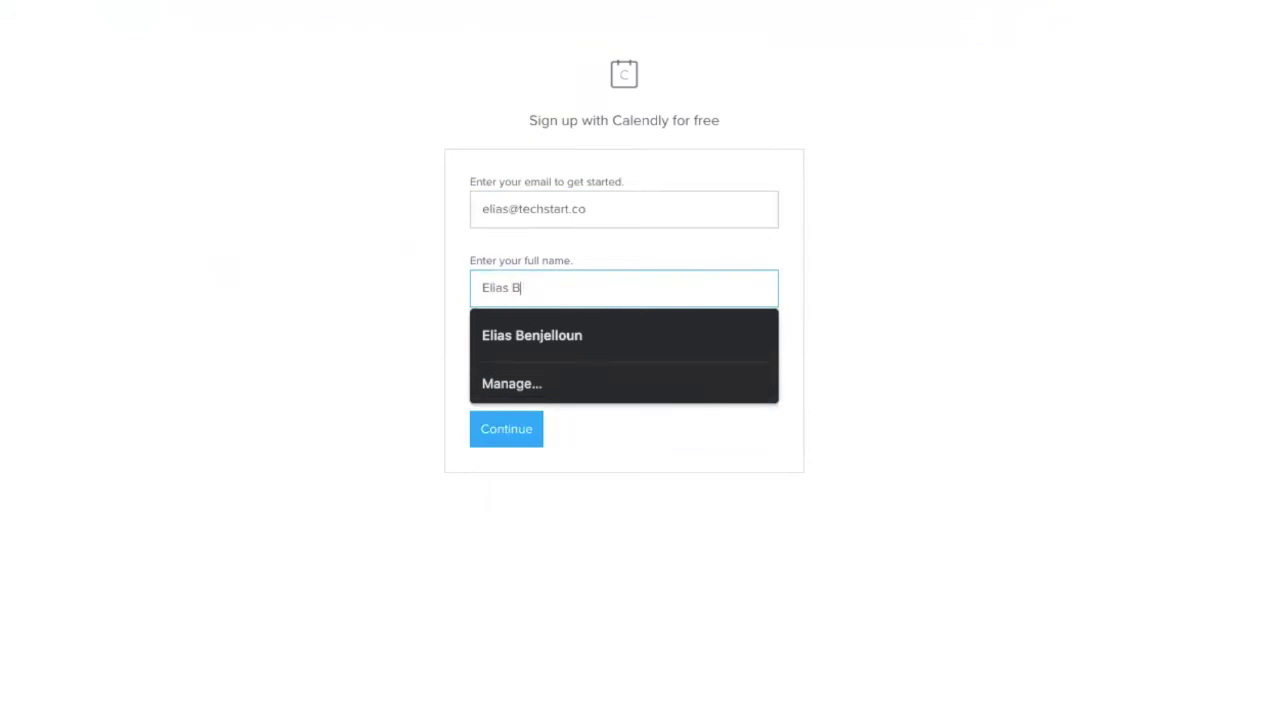
pyautogui.write('enjelloun')
pyautogui.press('Tab')
pyautogui.write('•••••••••••')
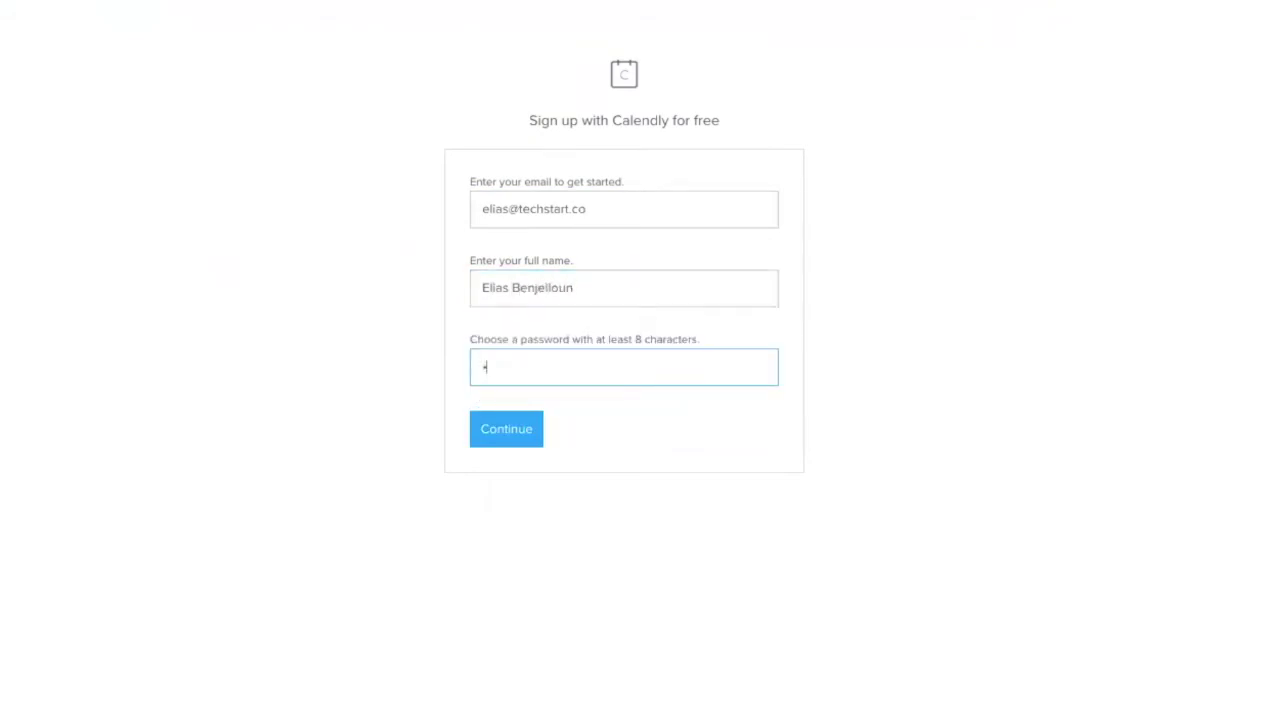
pyautogui.write('••')
pyautogui.click(486, 420)
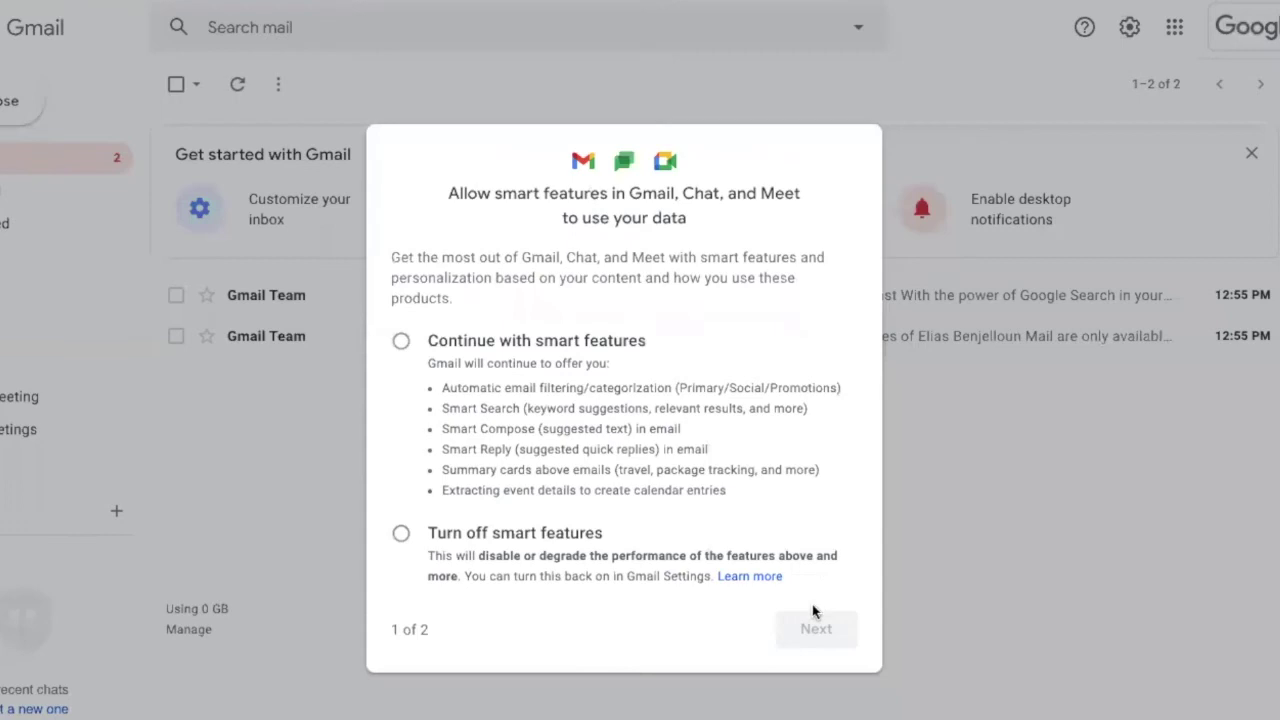
# Keep Gmail smart features on, personalize other Google products, and dismiss the Meet announcement
pyautogui.click(599, 370)
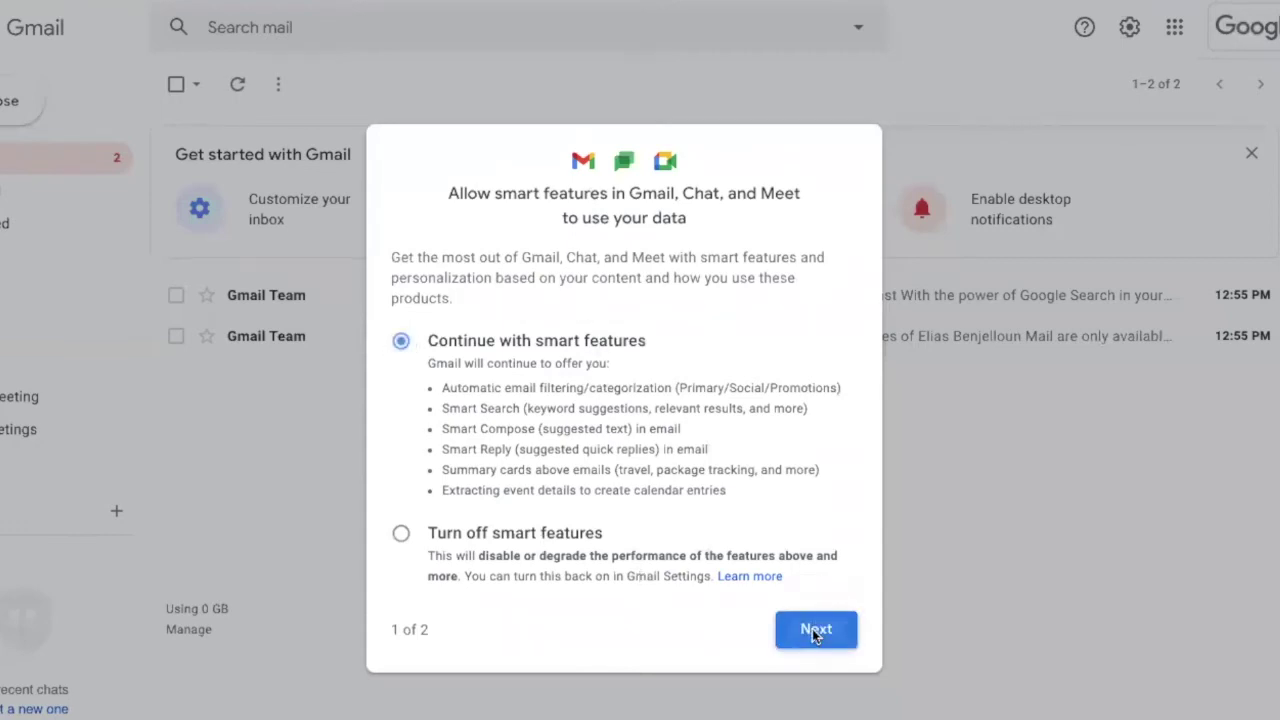
pyautogui.click(815, 630)
pyautogui.click(401, 304)
pyautogui.click(813, 678)
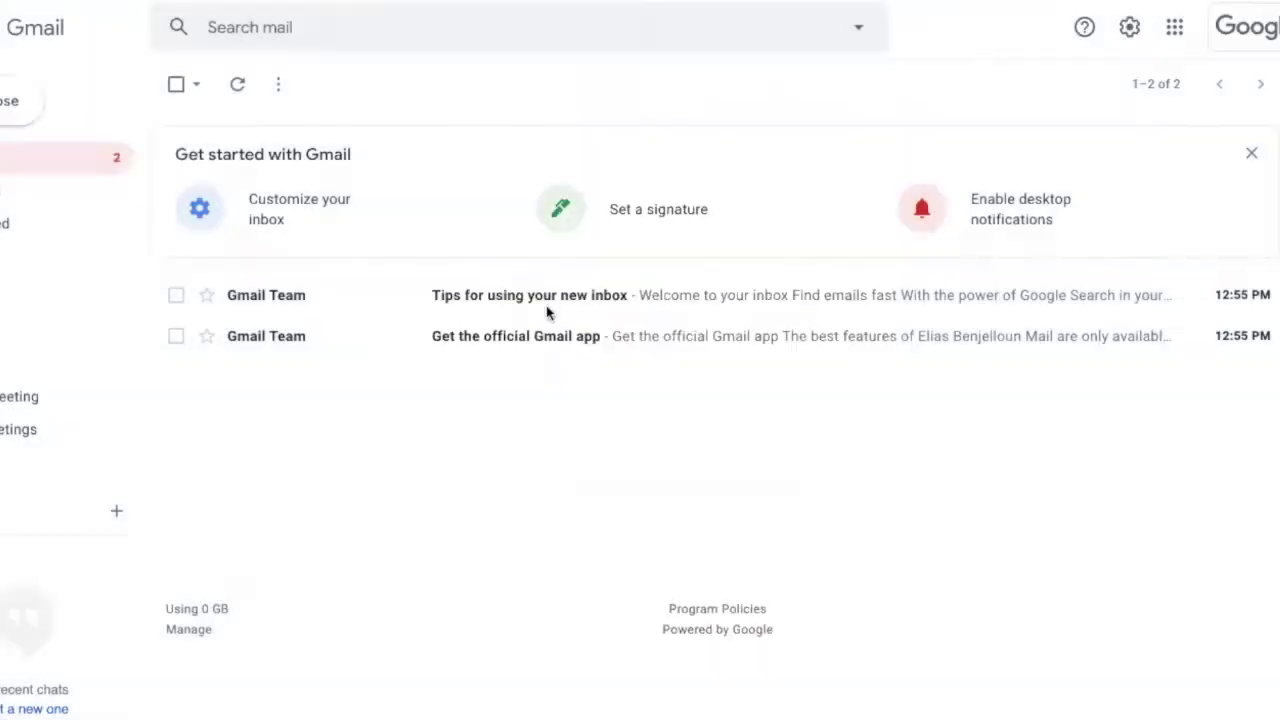
pyautogui.click(436, 503)
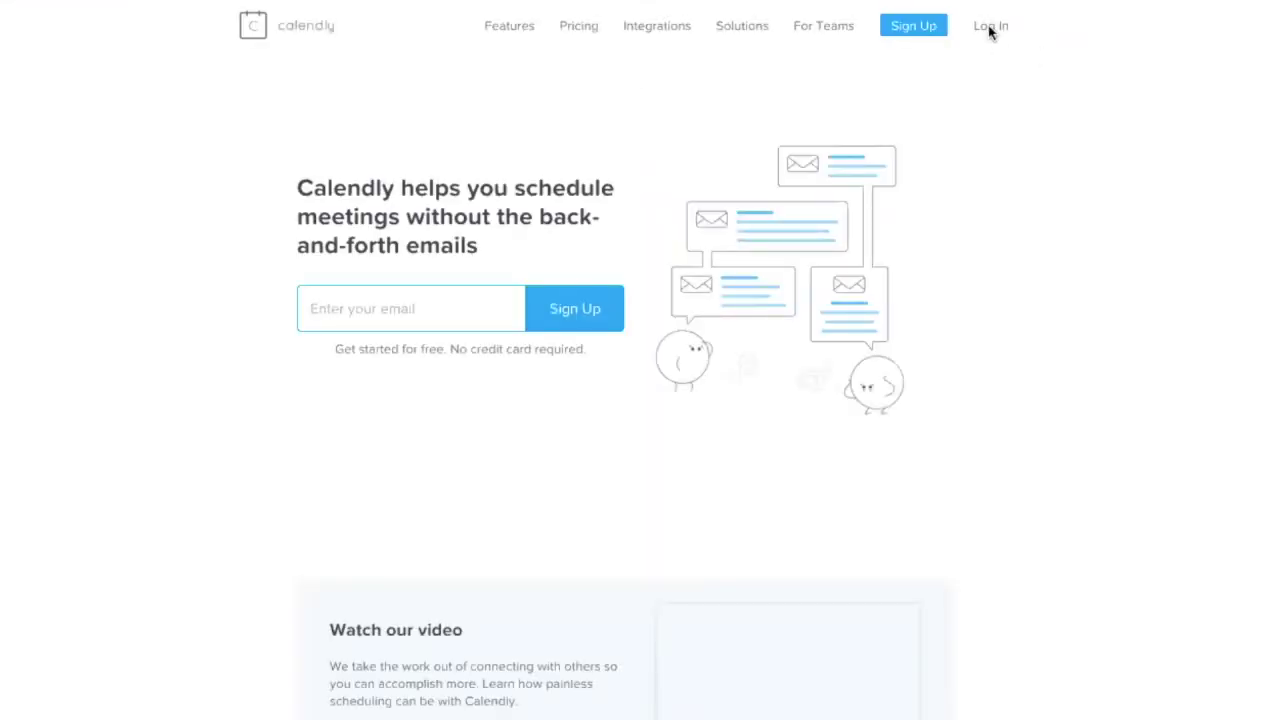
# Restart Calendly signup from the login page using the autofilled Gmail address
pyautogui.click(989, 28)
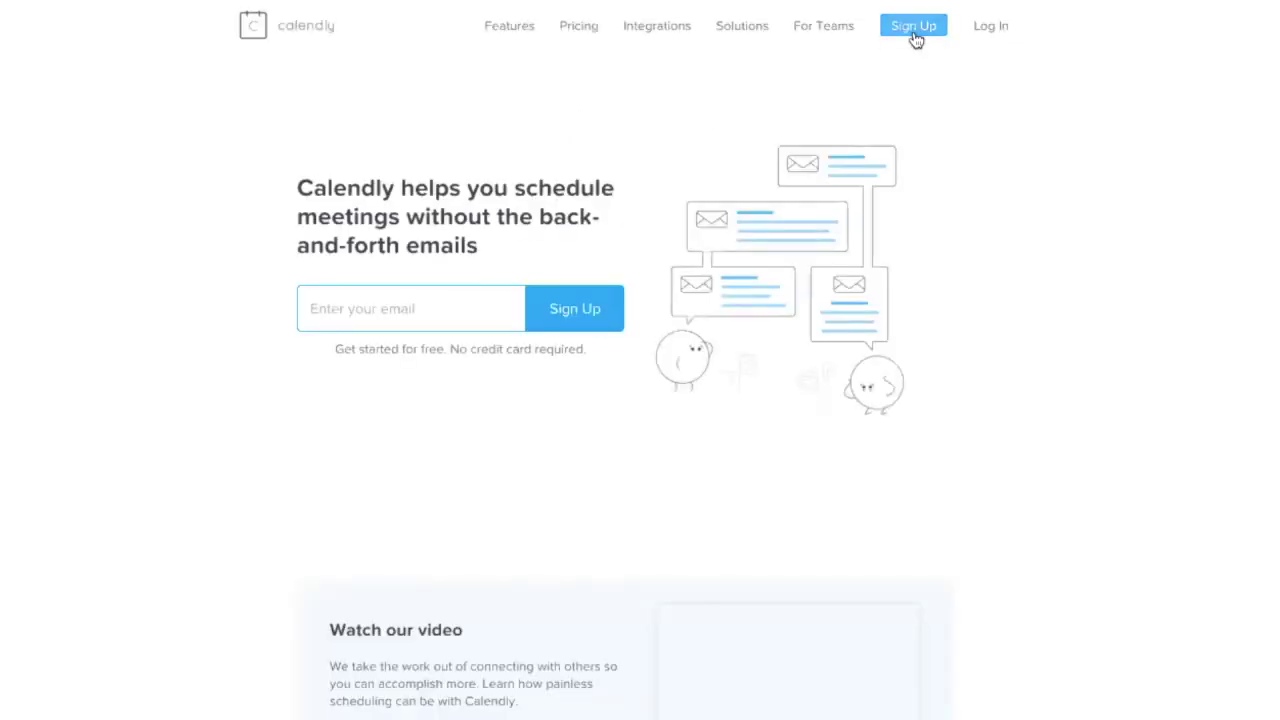
pyautogui.click(914, 36)
pyautogui.click(663, 200)
pyautogui.write('5mindeepdi')
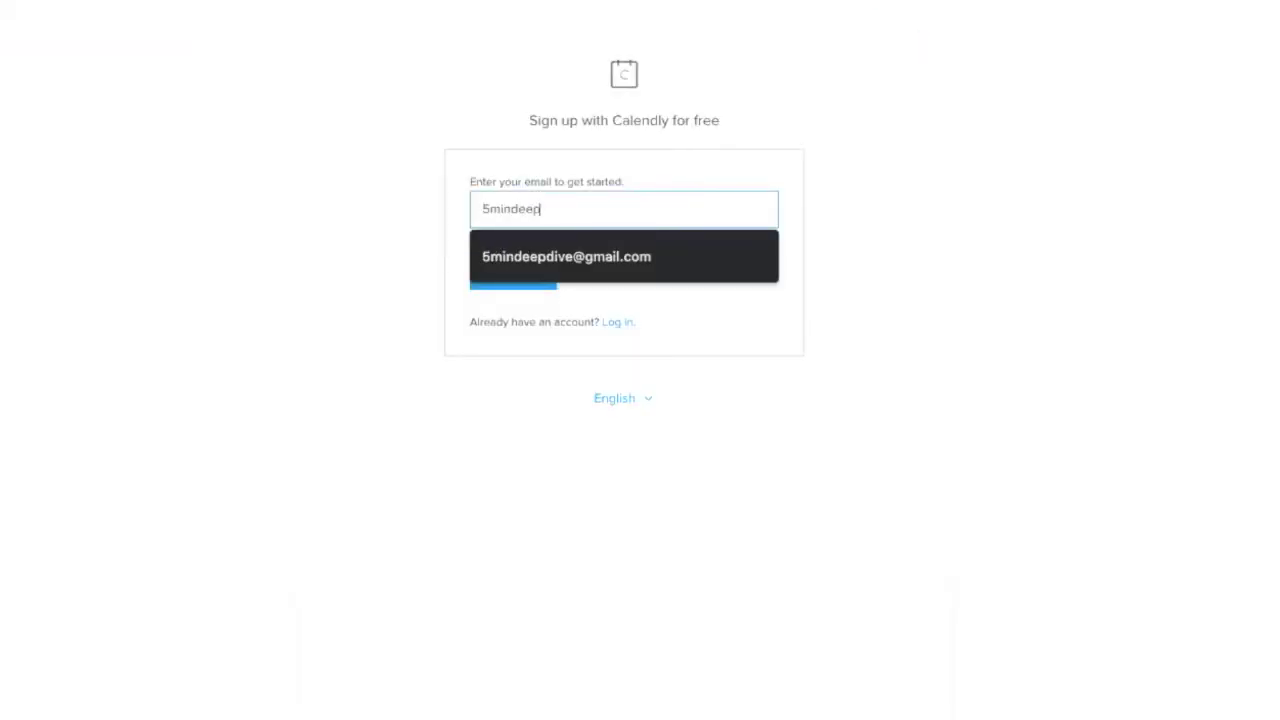
pyautogui.press('Down')
pyautogui.press('Return')
pyautogui.click(556, 274)
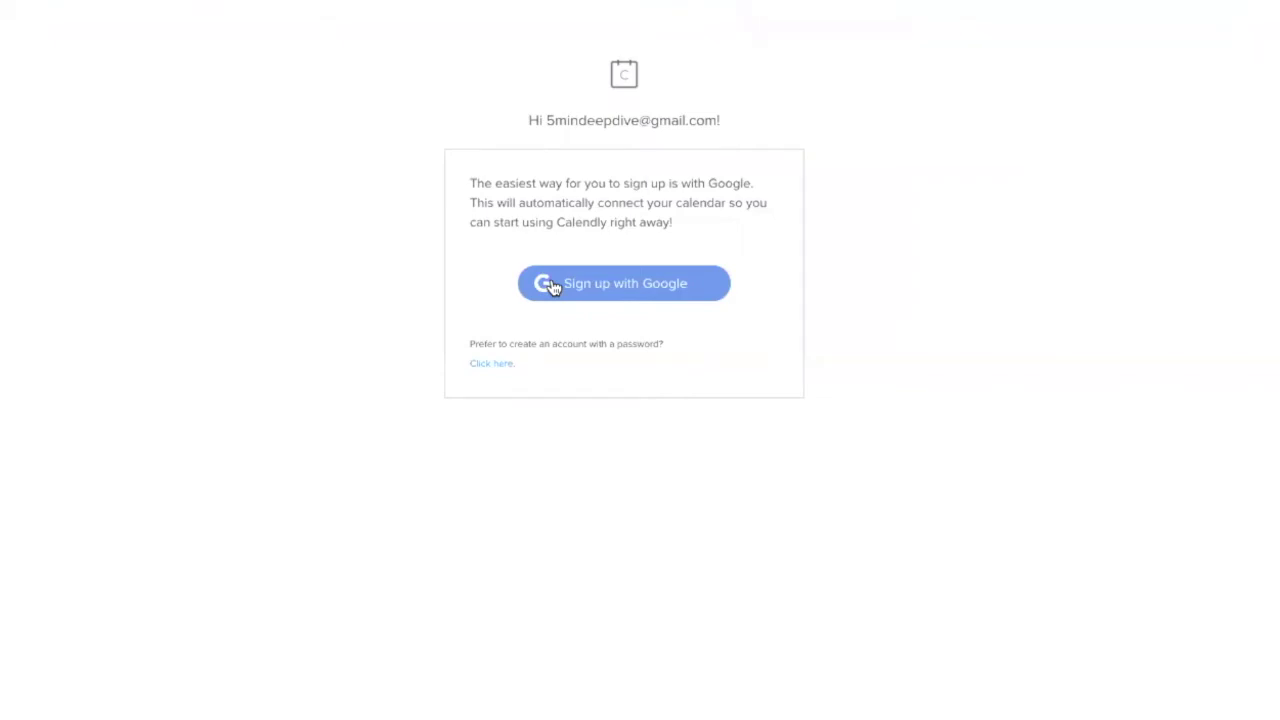
# Sign up with Google using the Gmail account and allow Calendly access to its calendars
pyautogui.click(553, 285)
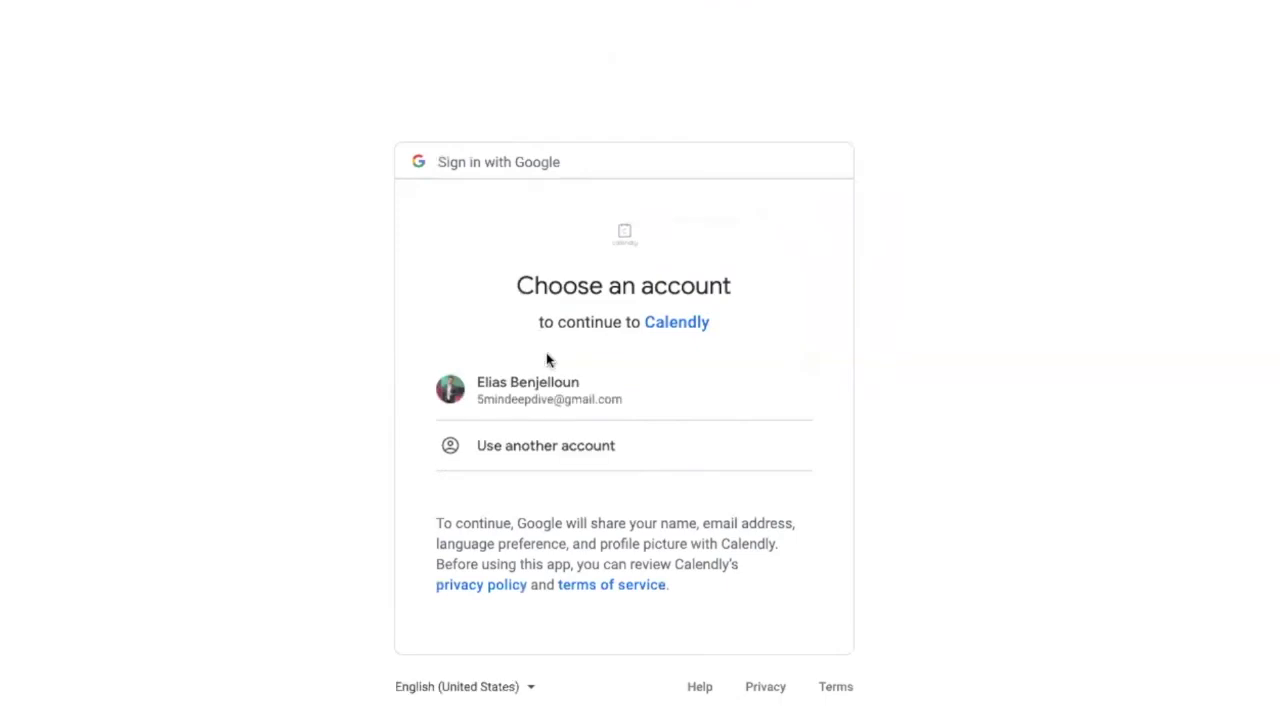
pyautogui.click(552, 383)
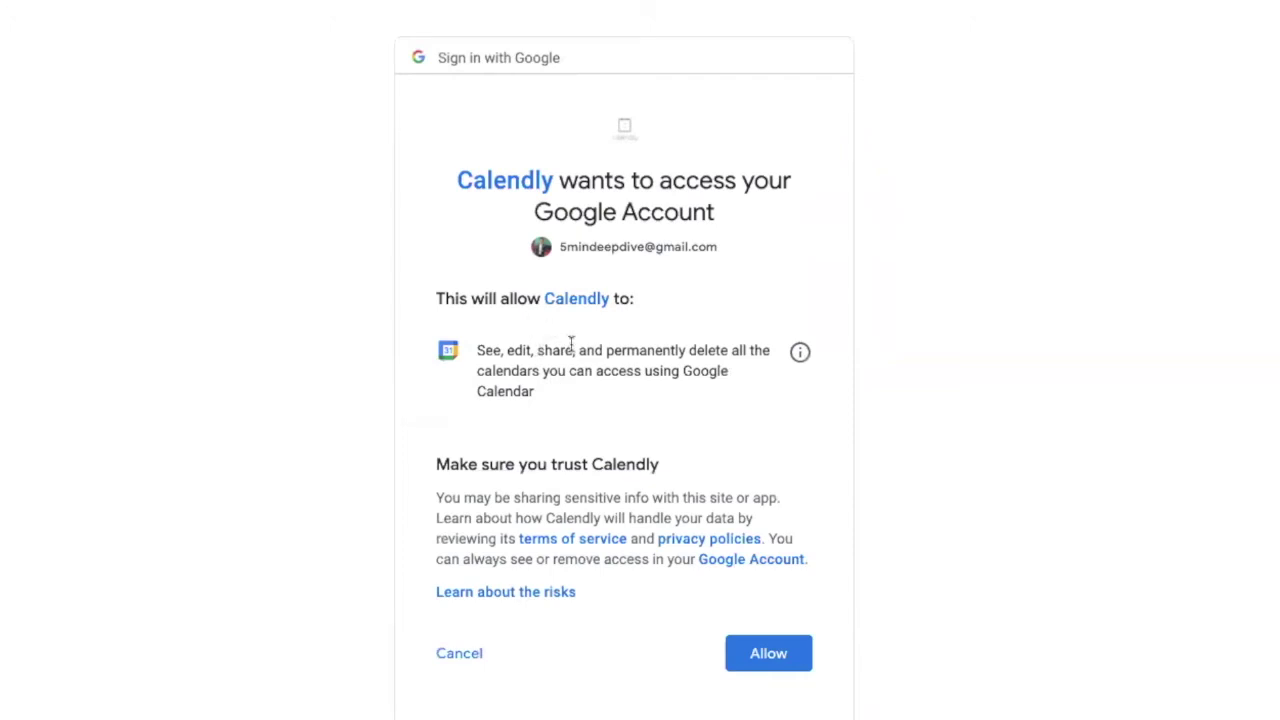
pyautogui.click(768, 653)
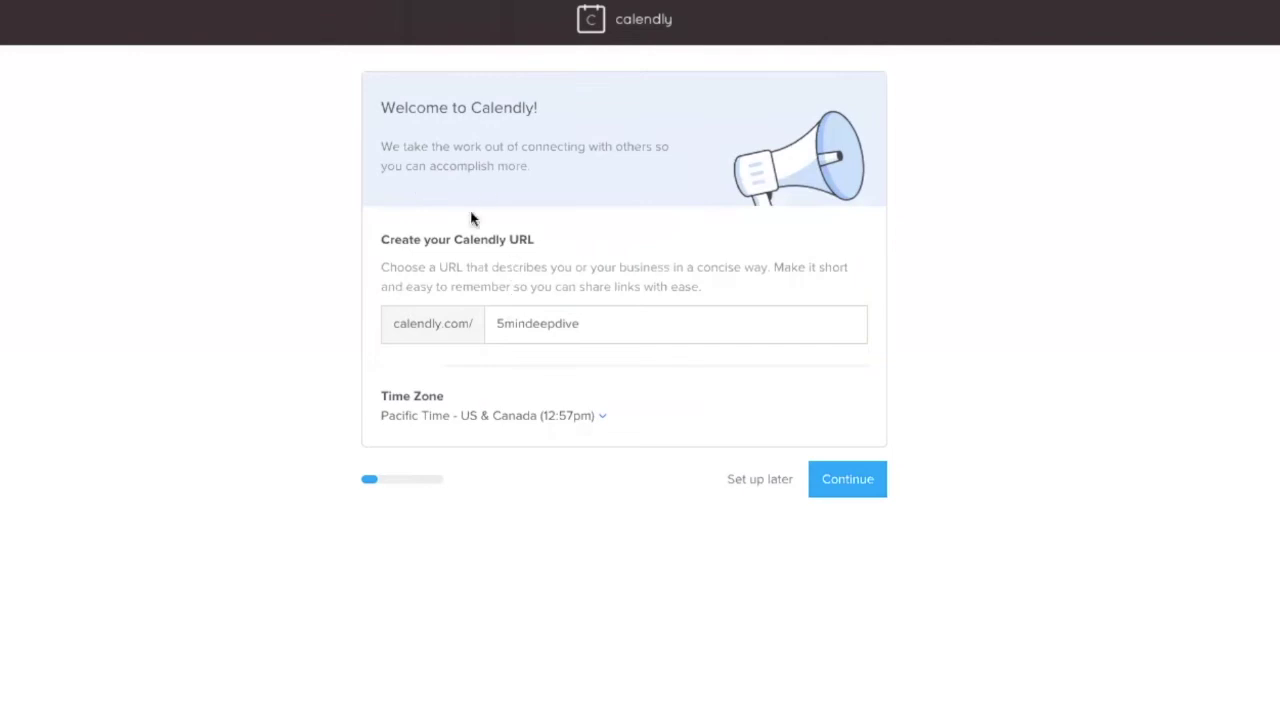
# Accept the suggested Calendly URL and Pacific Time zone
pyautogui.doubleClick(552, 333)
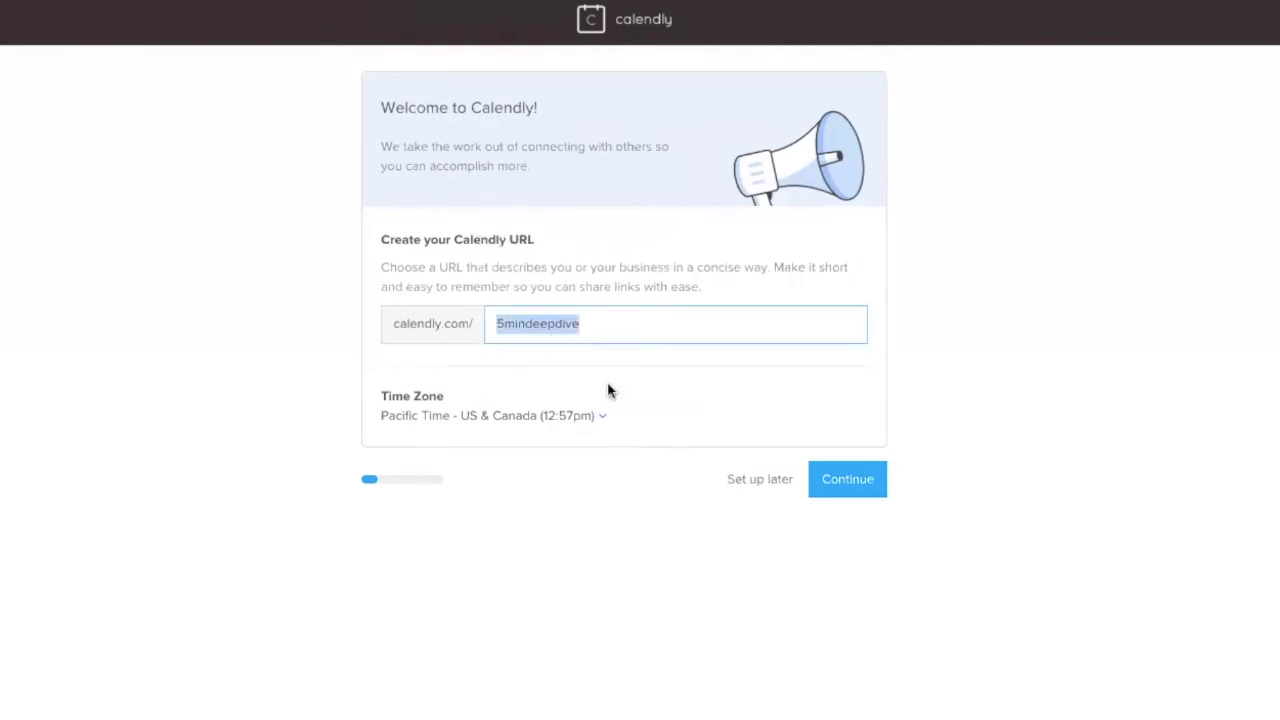
pyautogui.click(843, 478)
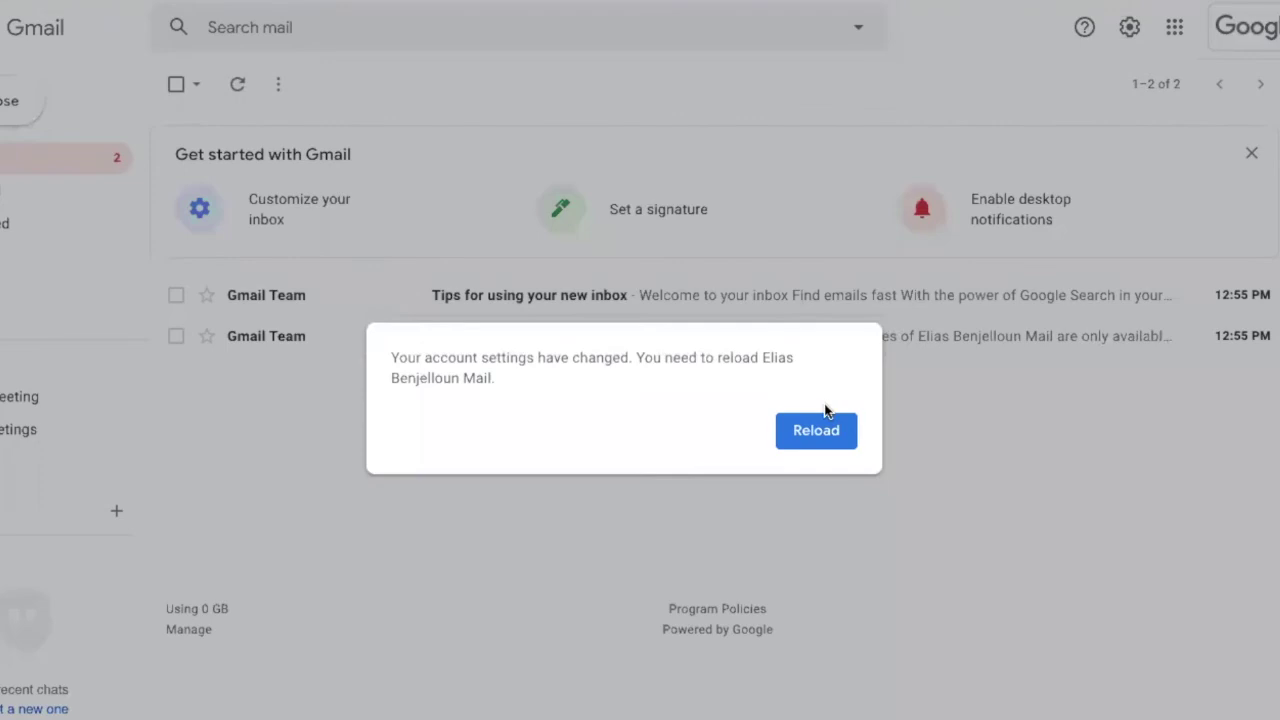
# Reload Gmail from the 'account settings have changed' notice
pyautogui.click(820, 430)
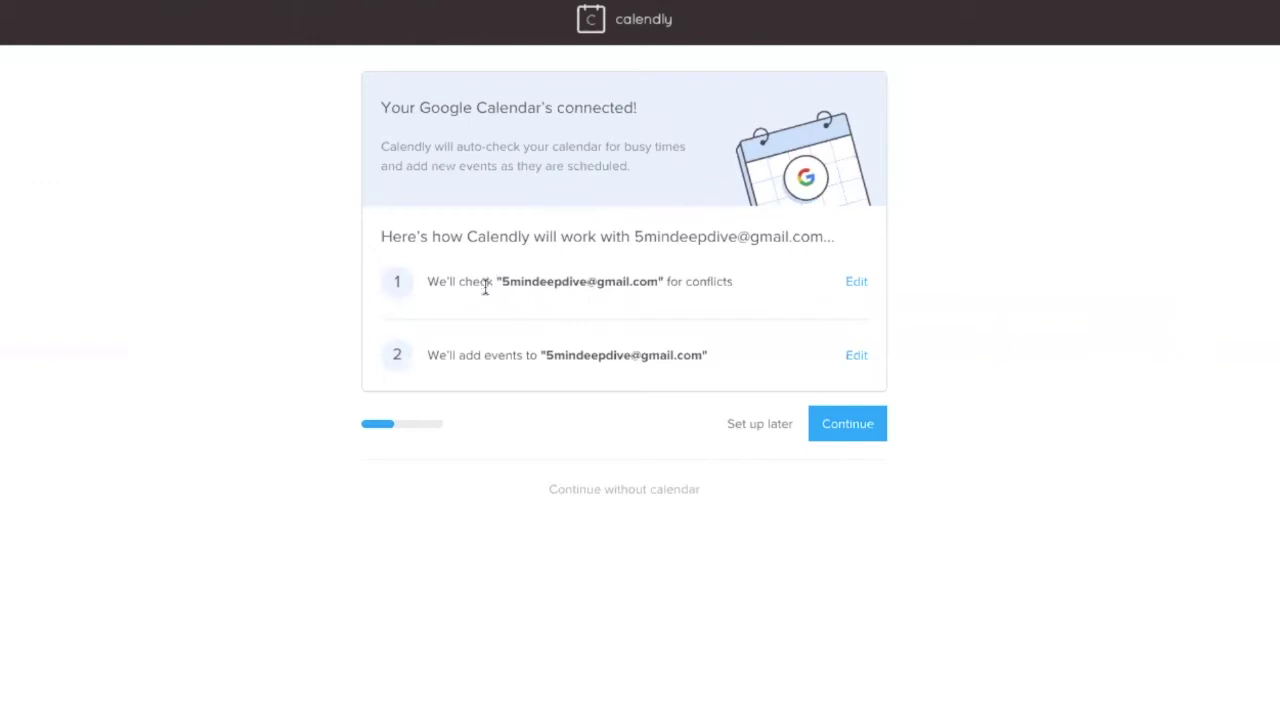
# Review the Google Calendar conflict and event settings without changes, then proceed to availability
pyautogui.moveTo(421, 110); pyautogui.dragTo(643, 118)
pyautogui.click(645, 120)
pyautogui.click(851, 281)
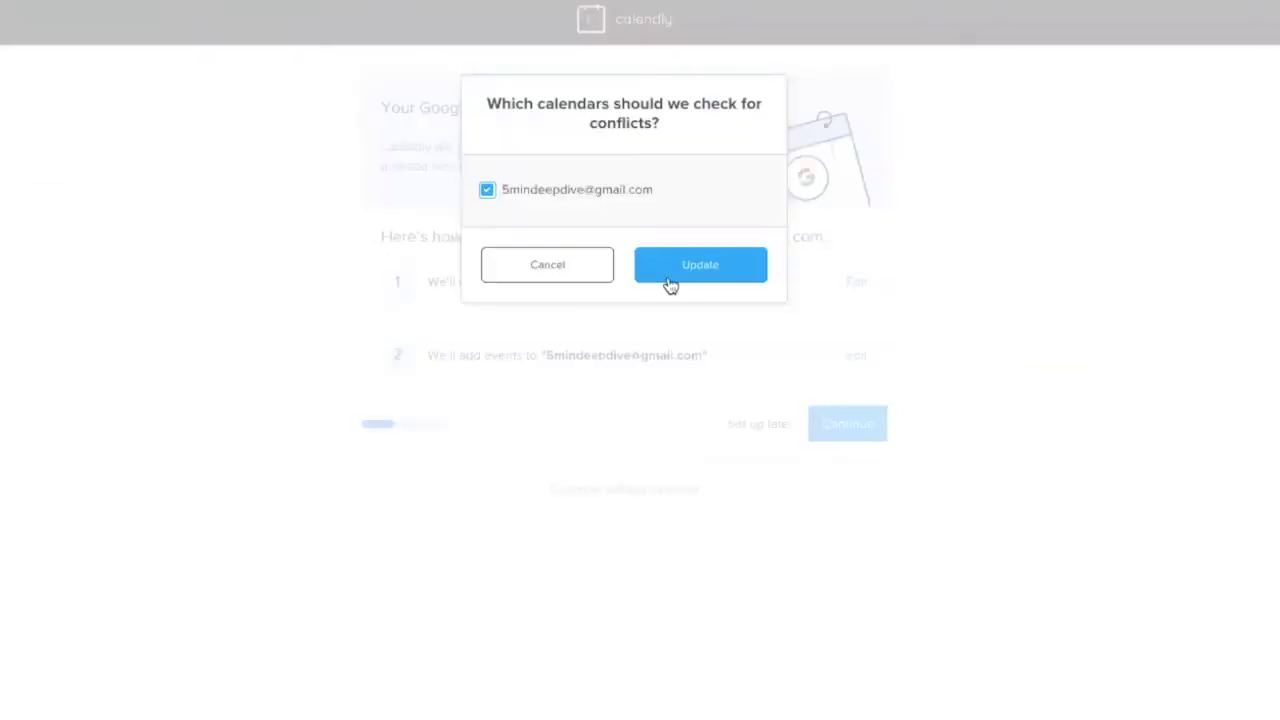
pyautogui.click(603, 271)
pyautogui.tripleClick(464, 368)
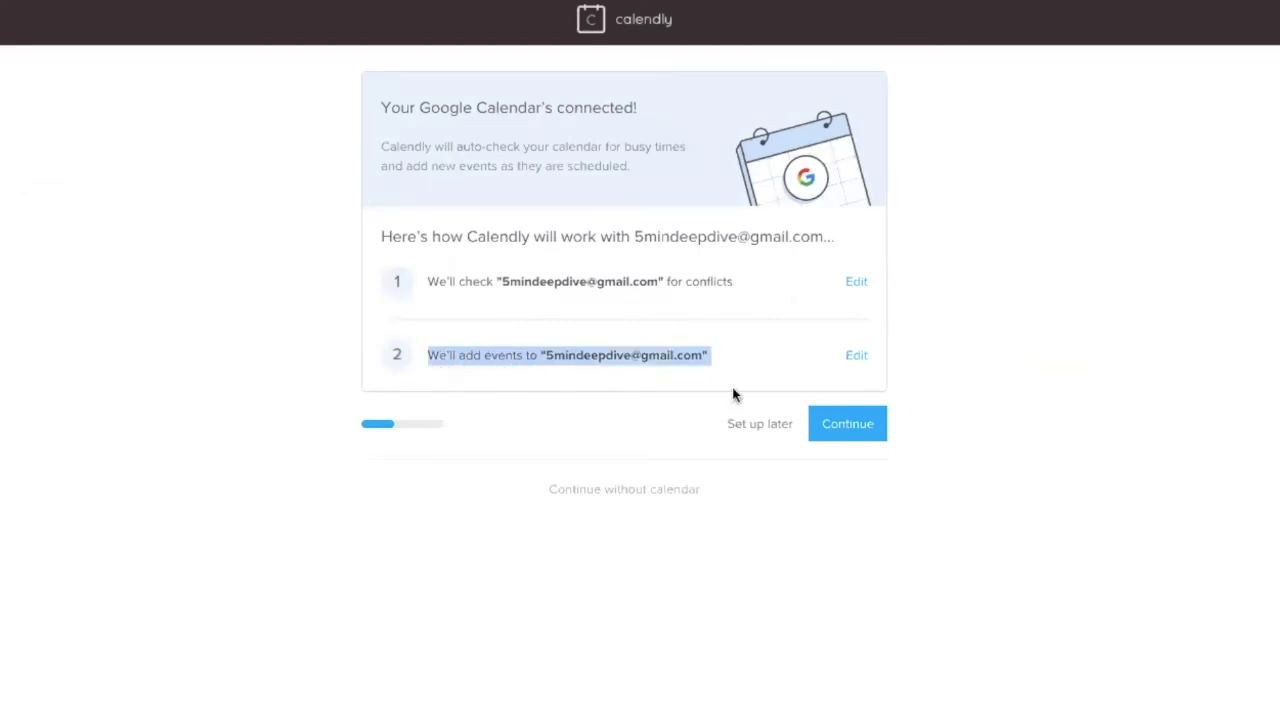
pyautogui.click(846, 432)
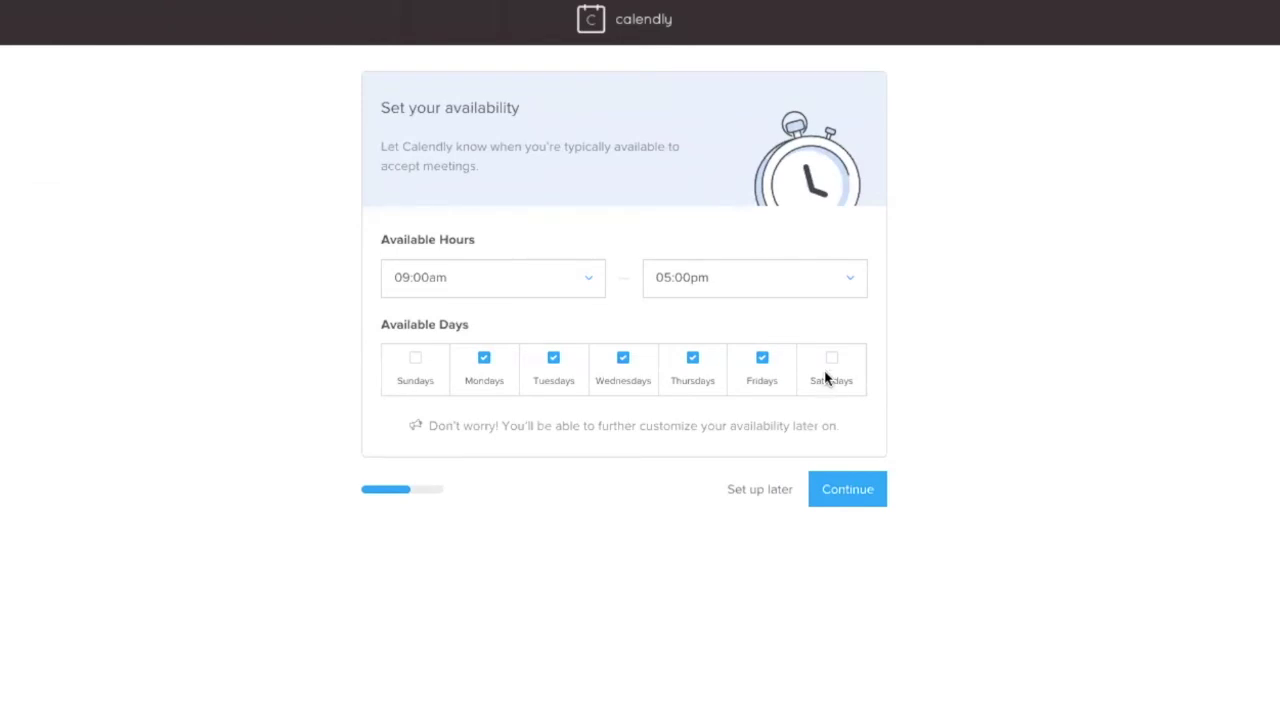
# Keep Monday–Friday 9:00am–5:00pm availability, choose Education as the role, and finish
pyautogui.click(863, 489)
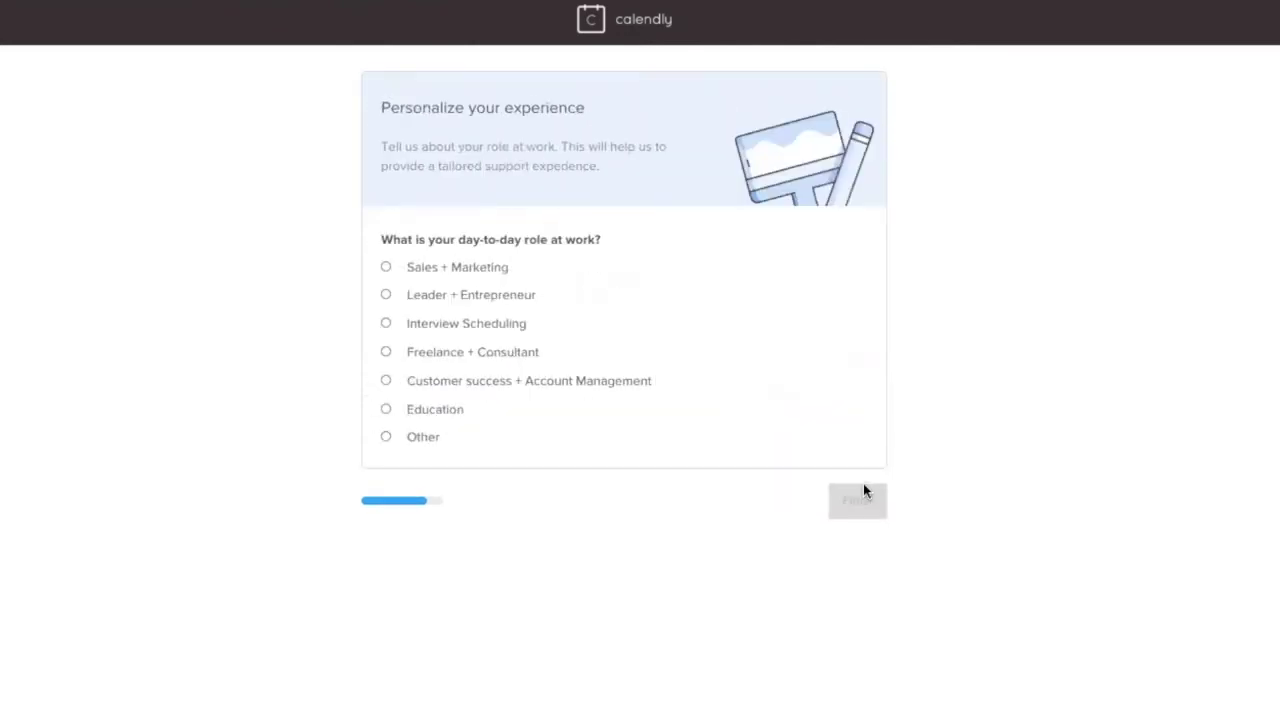
pyautogui.click(396, 410)
pyautogui.click(878, 508)
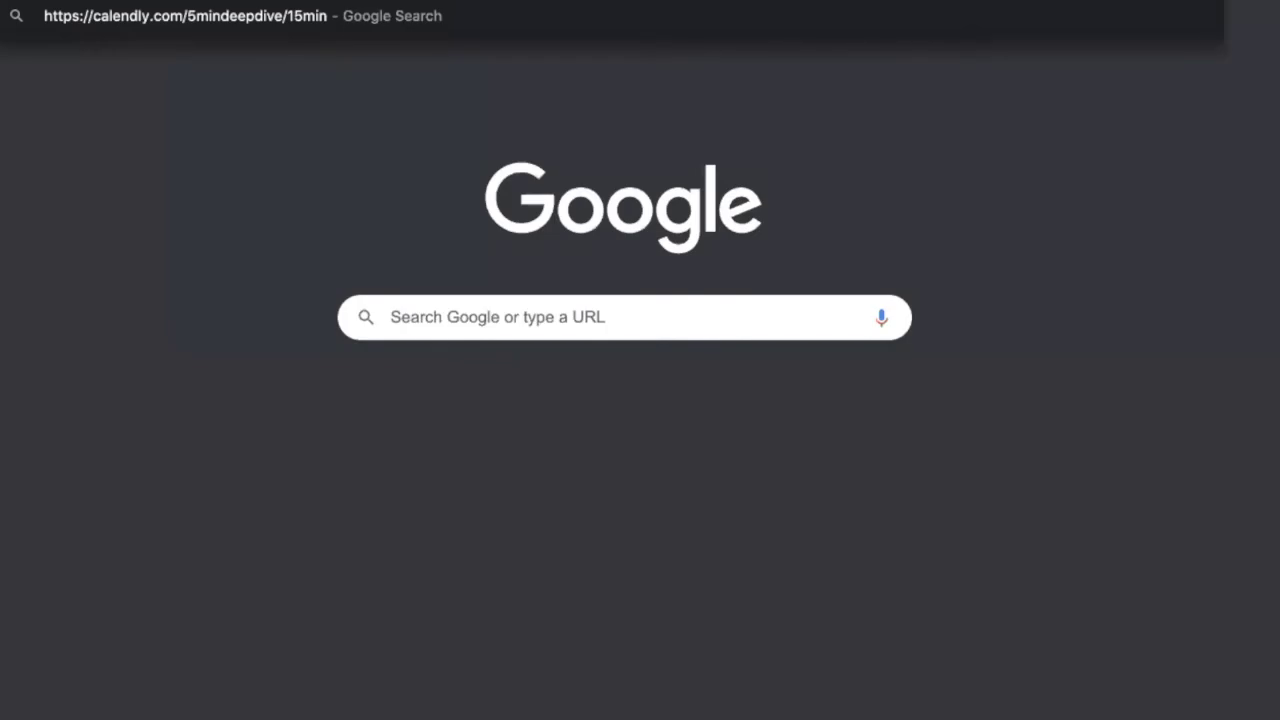
# Load the copied 15 Minute Meeting link and view its March 29 time slots
pyautogui.press('Return')
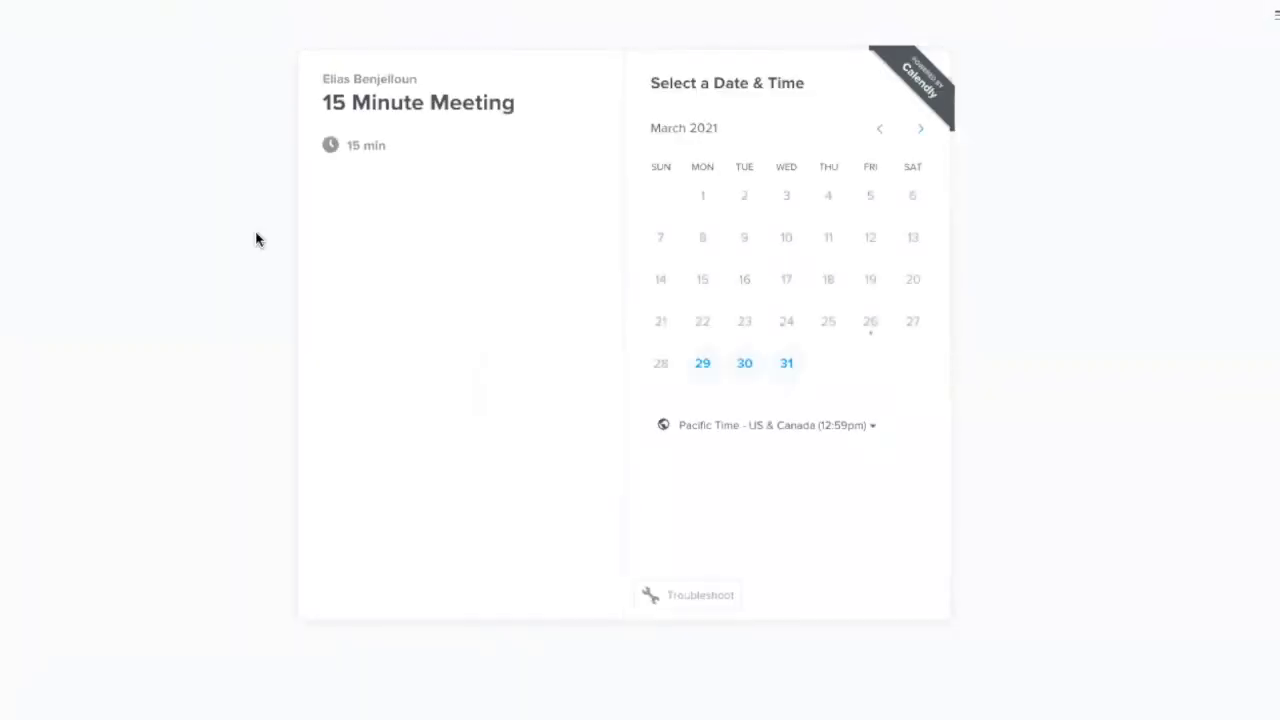
pyautogui.click(705, 375)
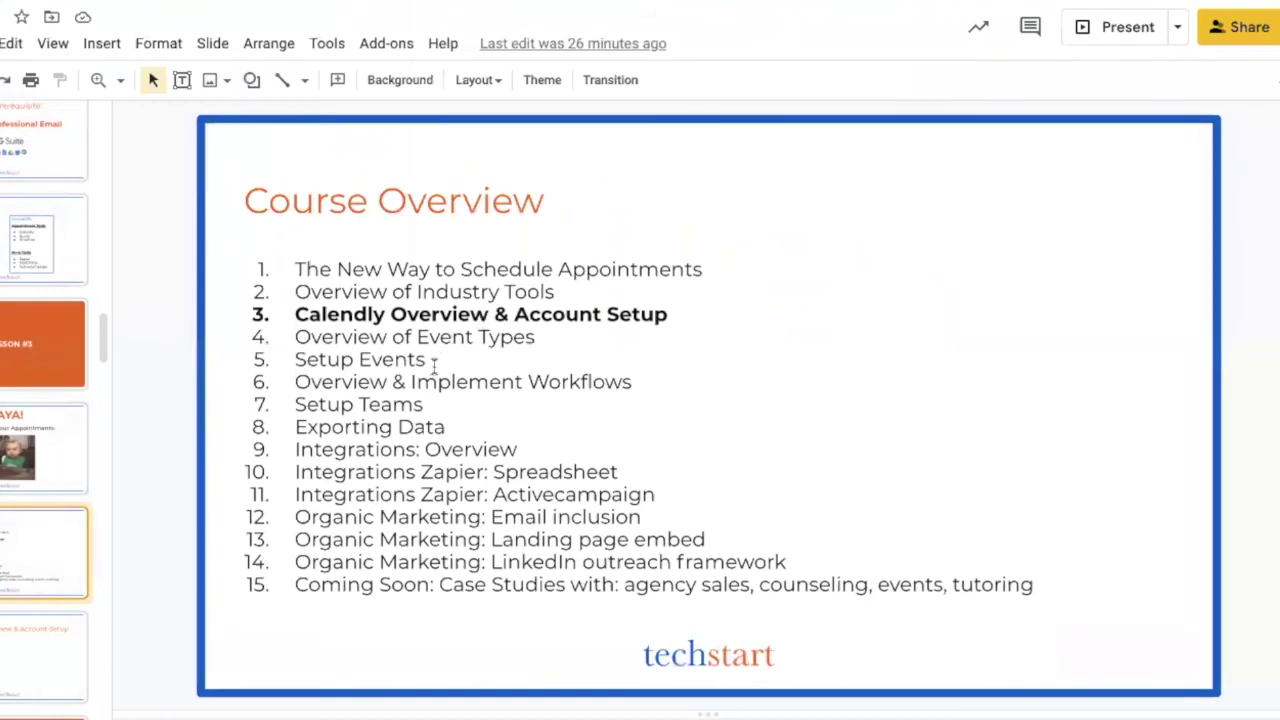
pyautogui.click(523, 371)
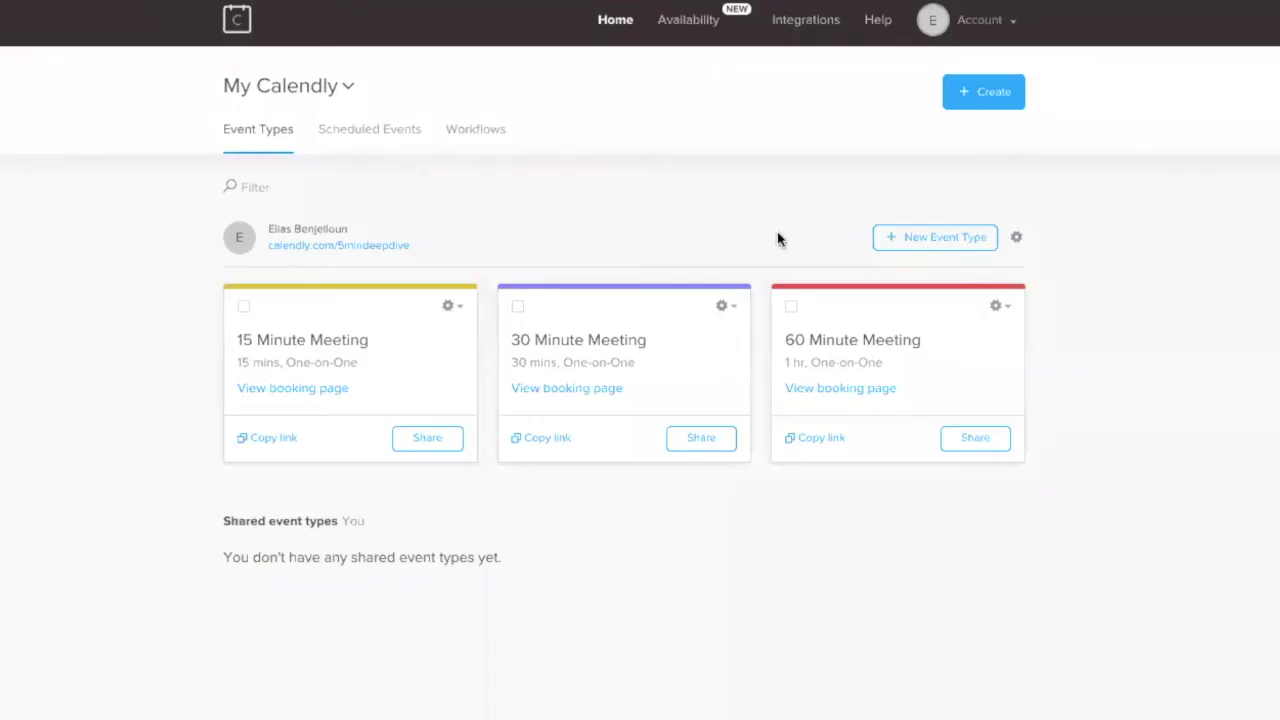
pyautogui.click(997, 33)
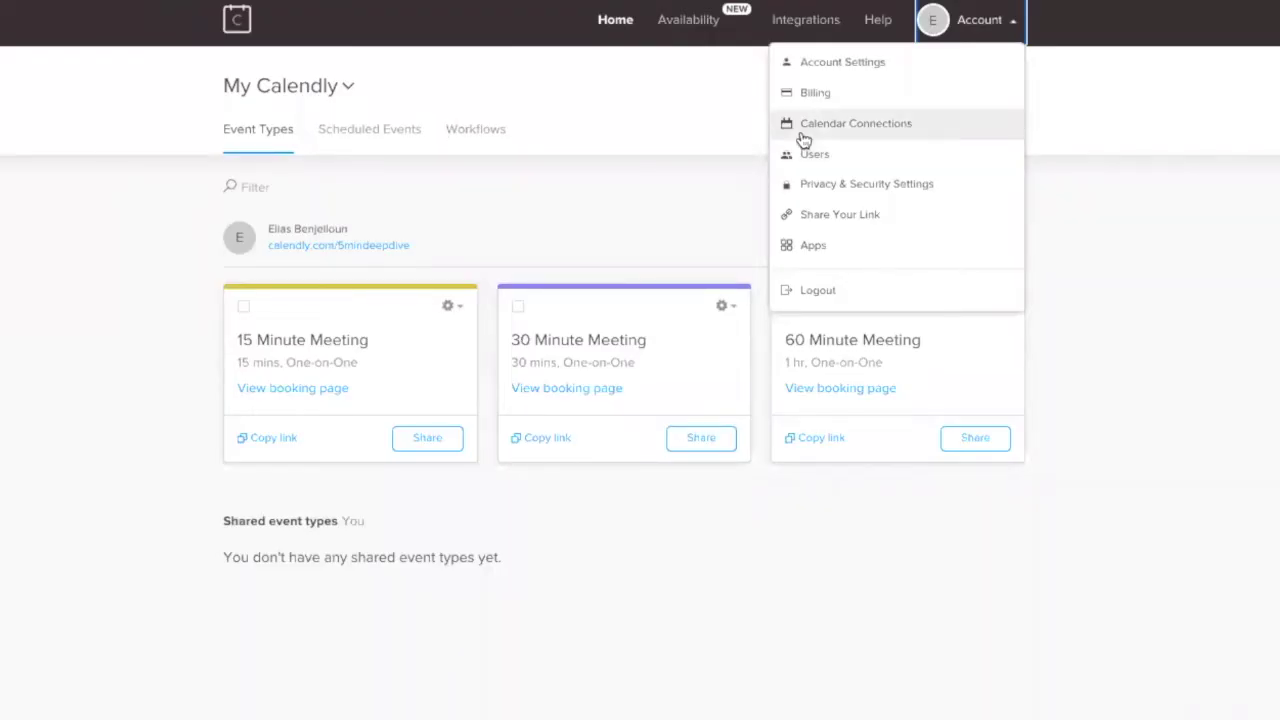
# Open Calendar Connections and list addable calendars: Google, Office 365, Exchange, Outlook and iCloud
pyautogui.click(899, 135)
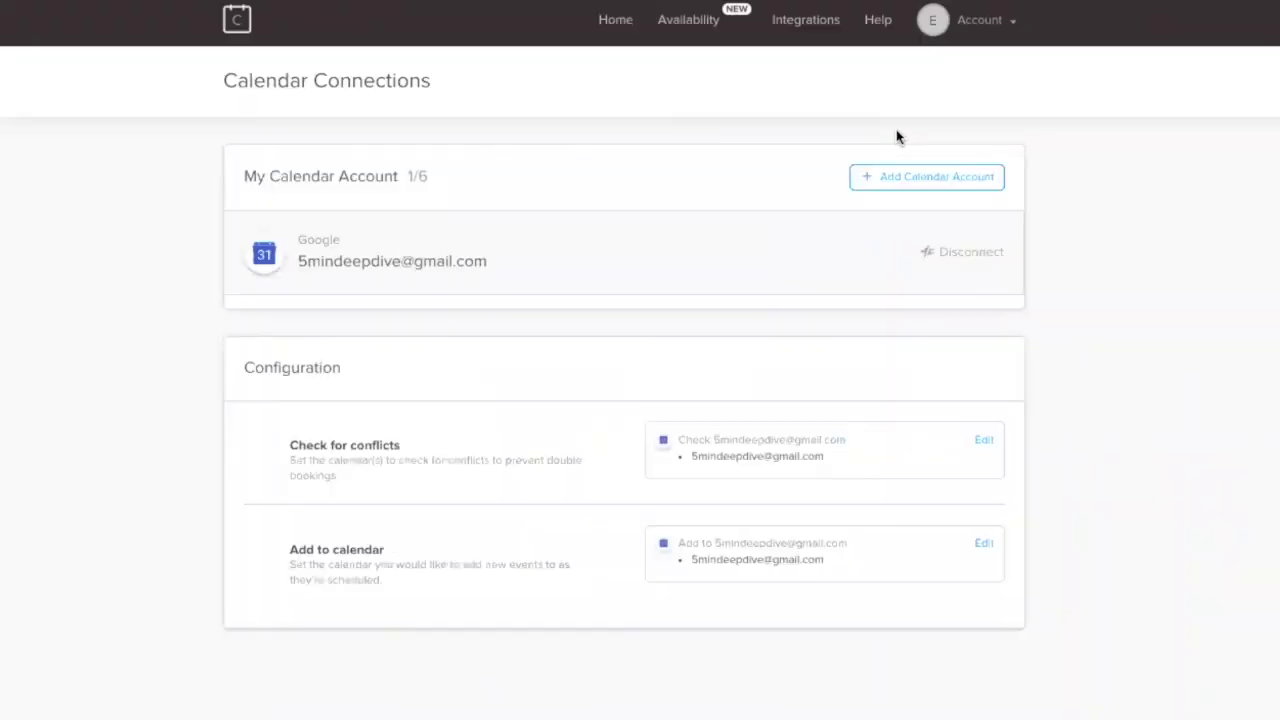
pyautogui.click(920, 185)
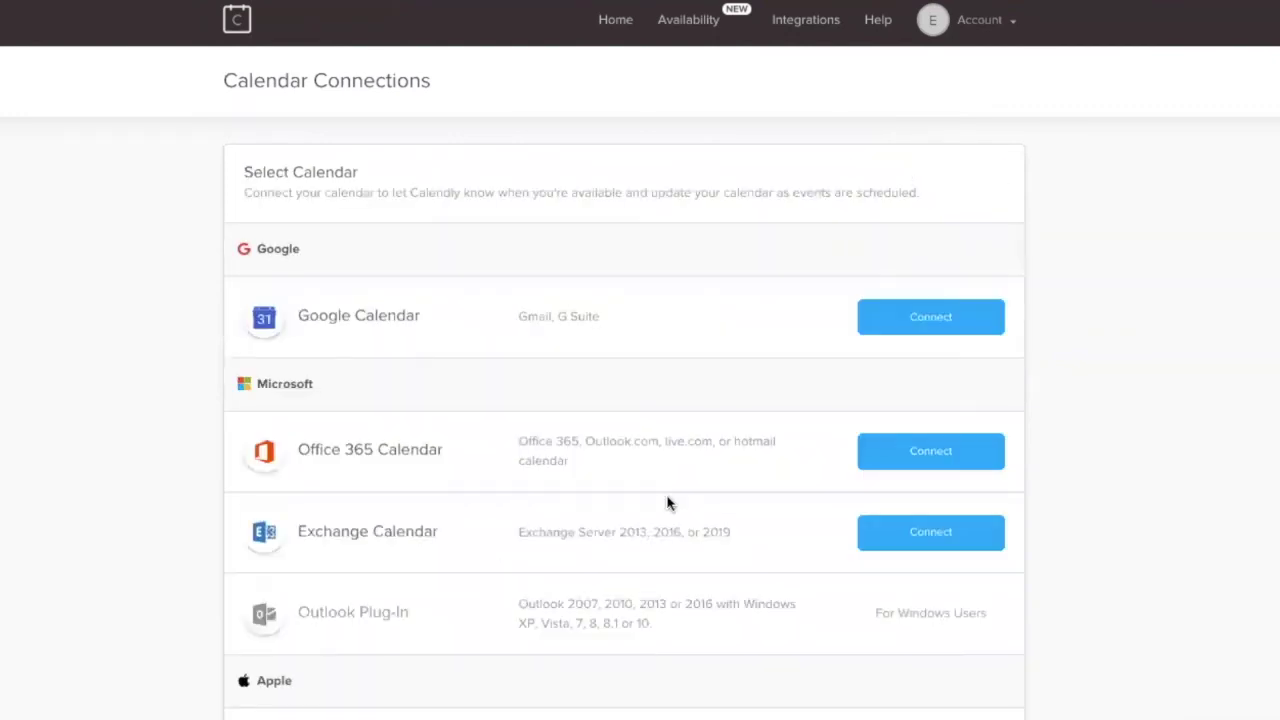
pyautogui.scroll(-2, 660, 495)
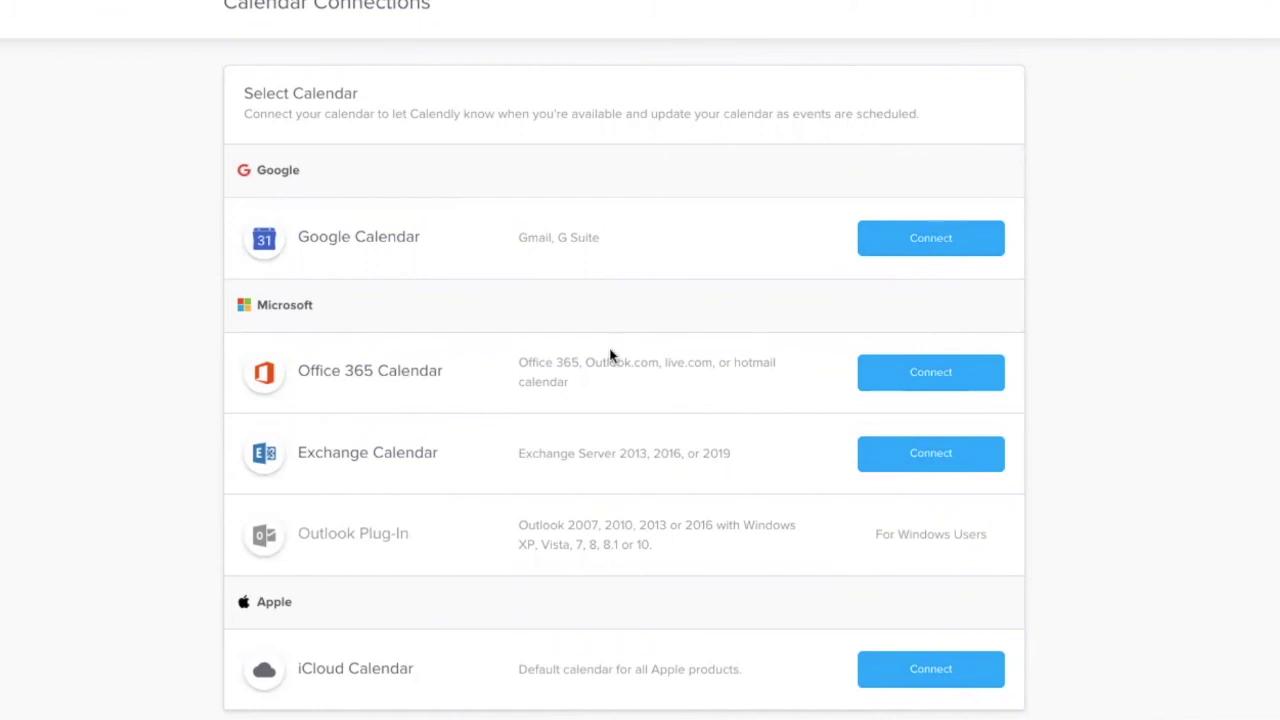
pyautogui.scroll(2, 611, 356)
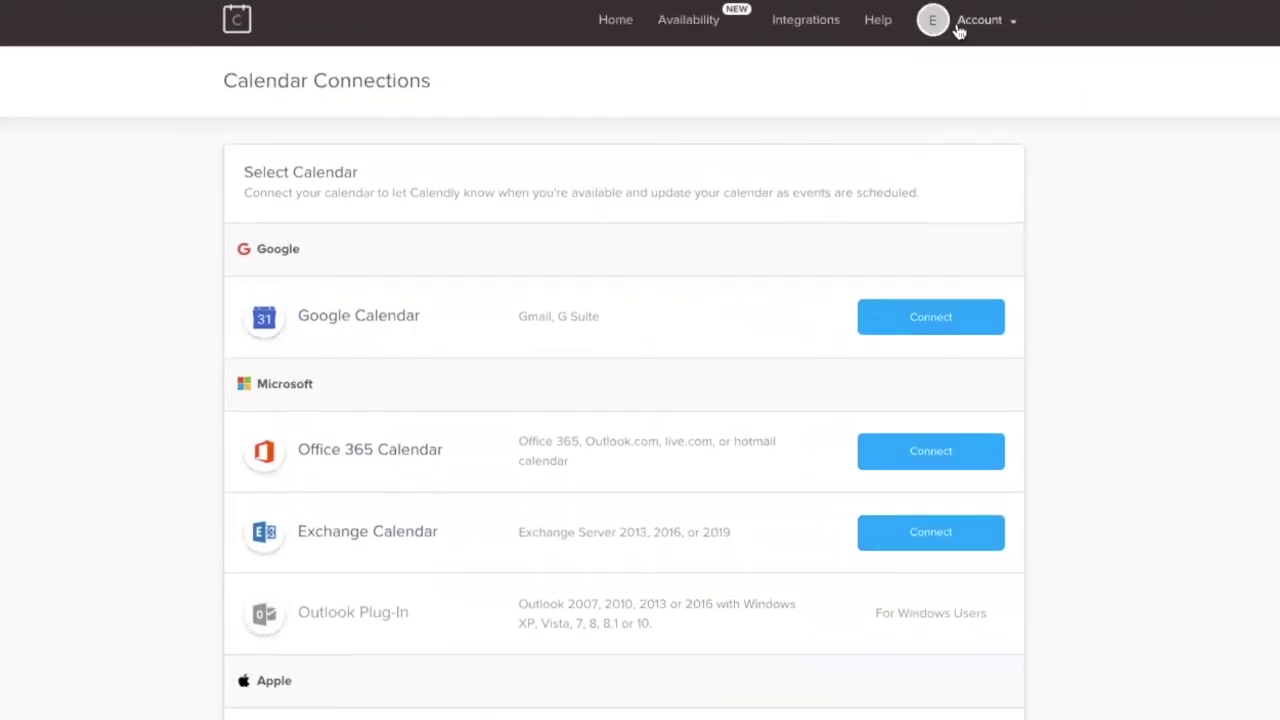
pyautogui.click(960, 28)
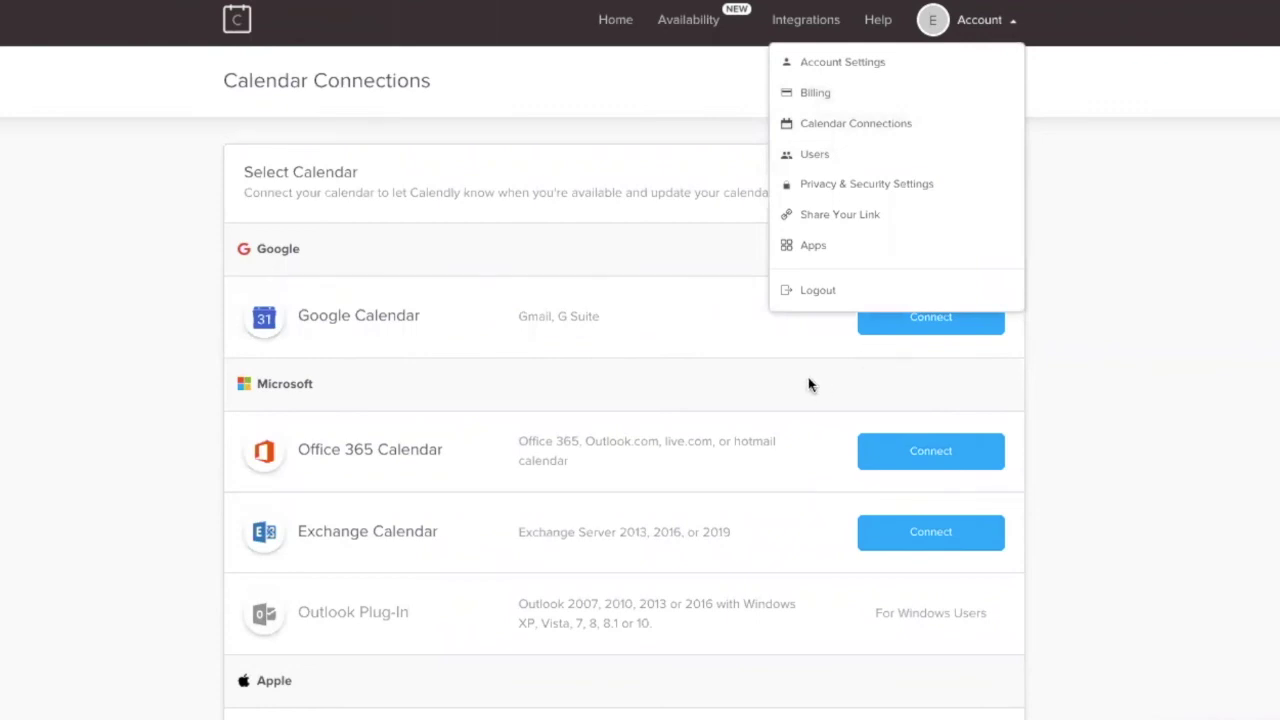
# Open Account Settings and scroll through its options
pyautogui.click(855, 71)
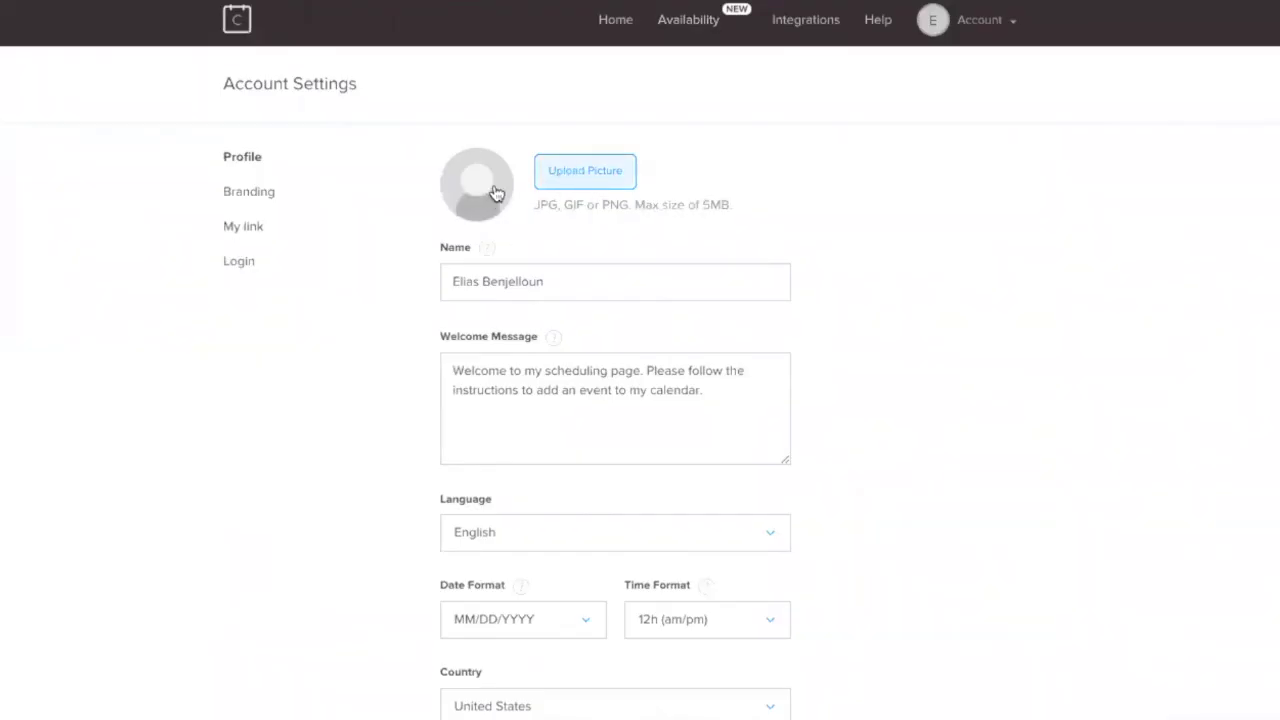
pyautogui.scroll(-1, 625, 650)
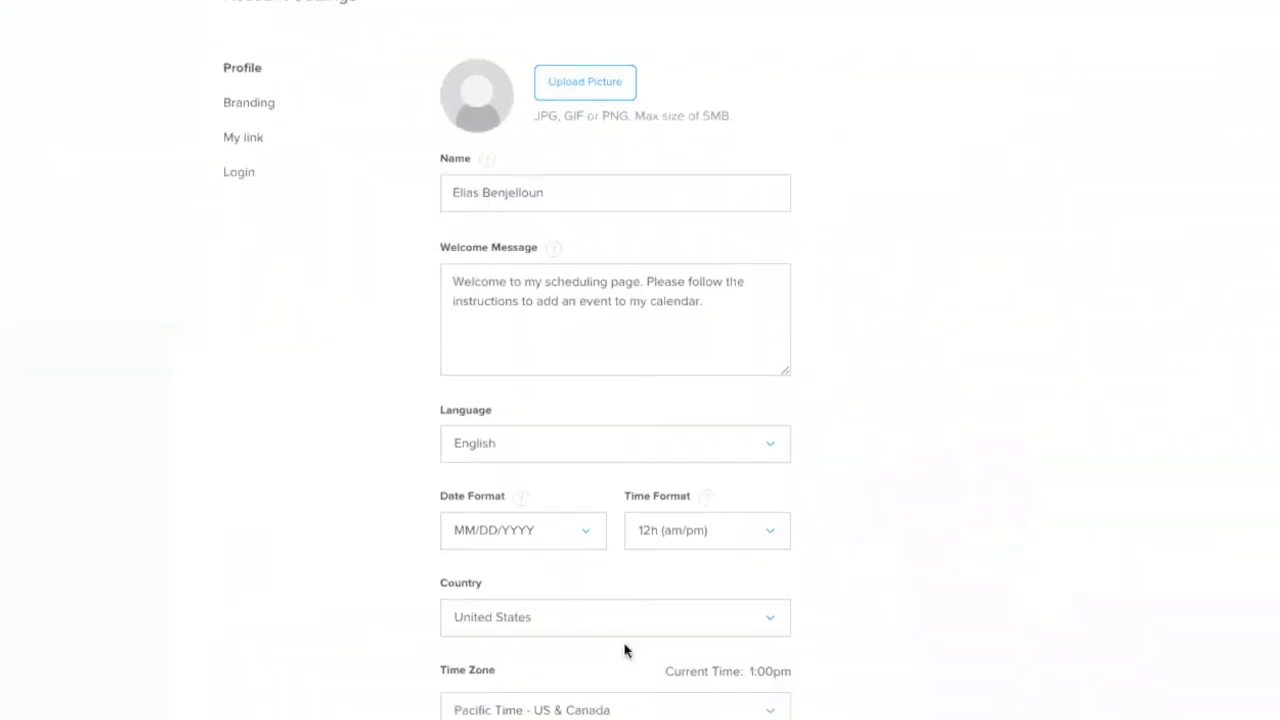
pyautogui.scroll(-1, 512, 516)
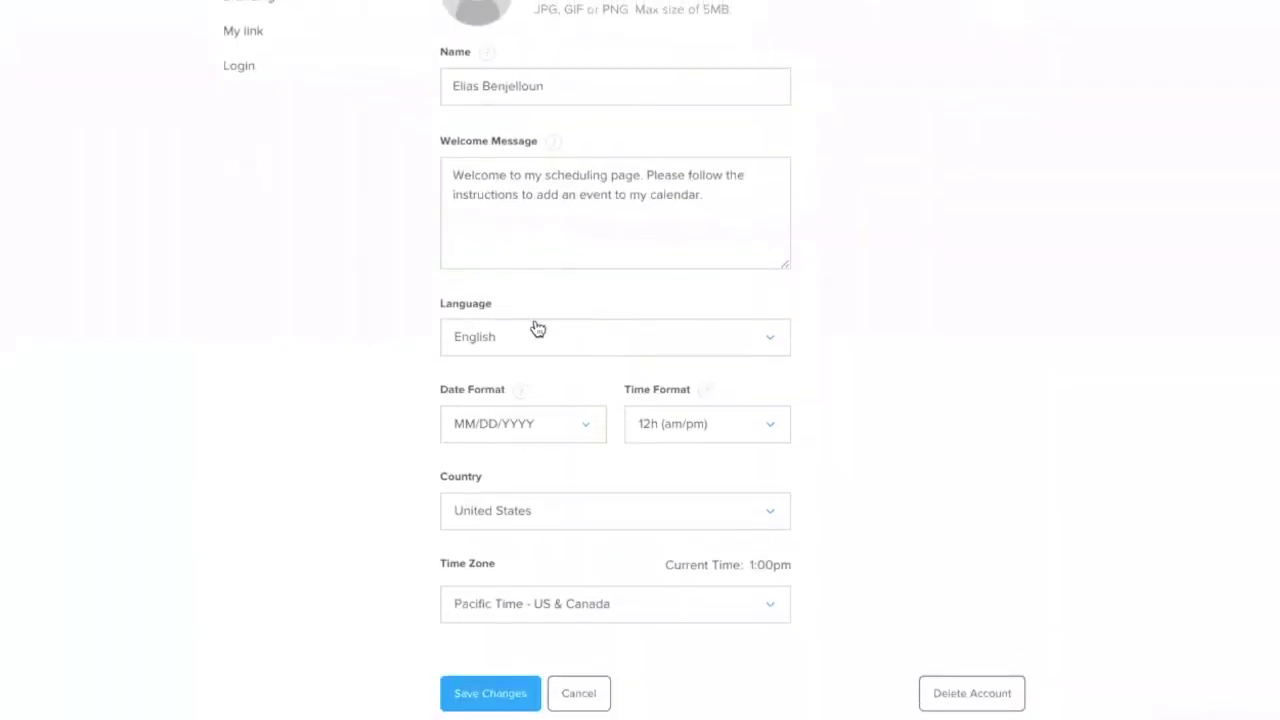
pyautogui.scroll(2, 665, 590)
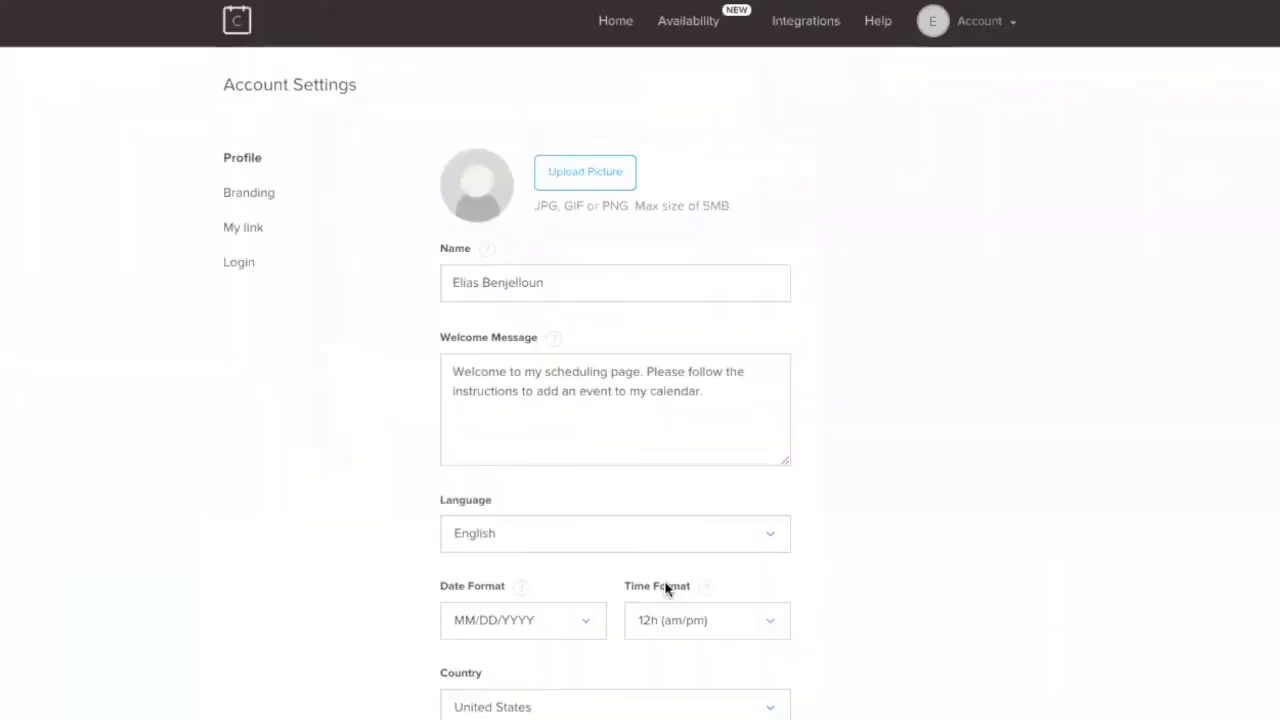
# Turn Calendly Branding off and save, then view the My link settings
pyautogui.click(271, 196)
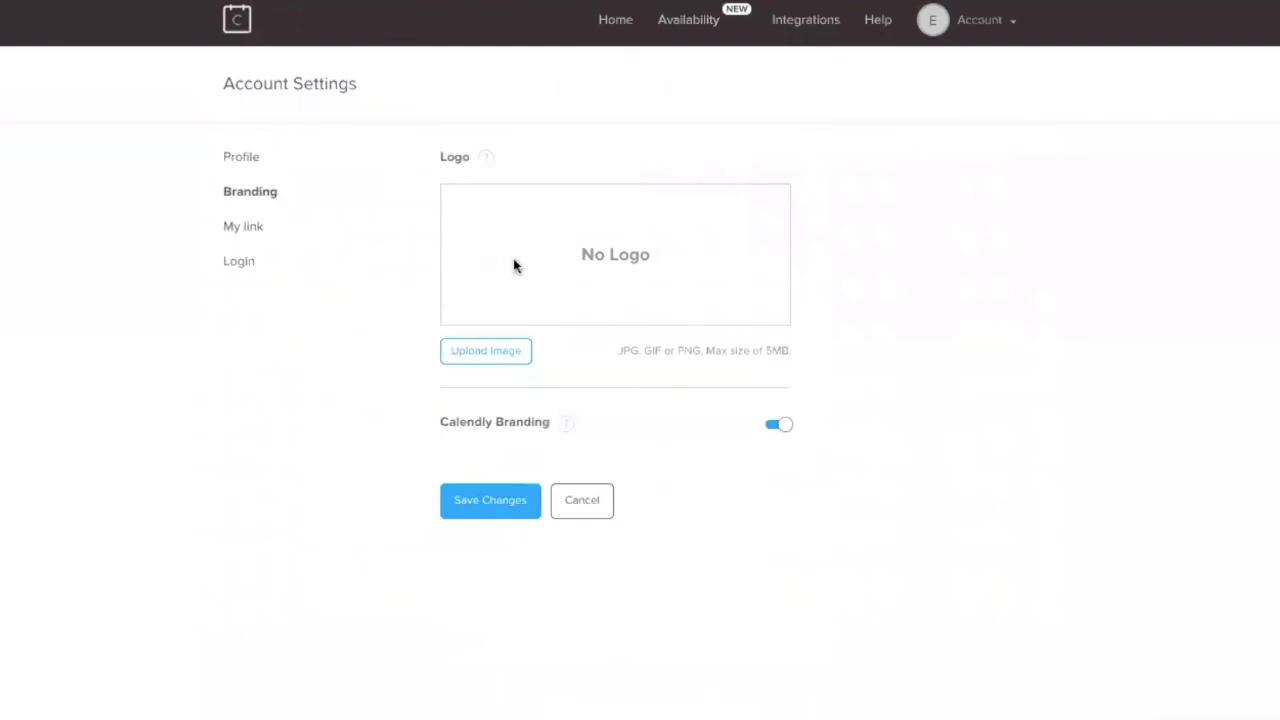
pyautogui.click(775, 428)
pyautogui.click(502, 512)
pyautogui.click(245, 229)
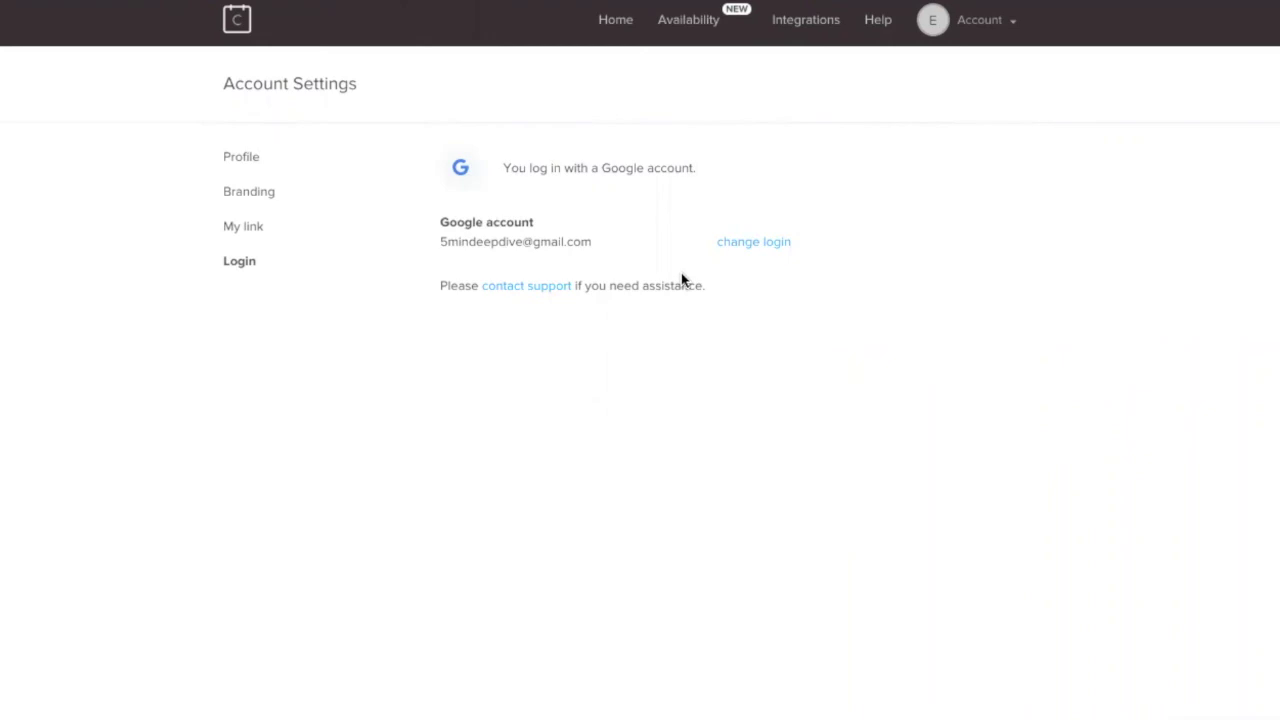
# Review the Monday–Friday 9:00am–5:00pm Default Hours, then go to the Integrations page
pyautogui.click(704, 19)
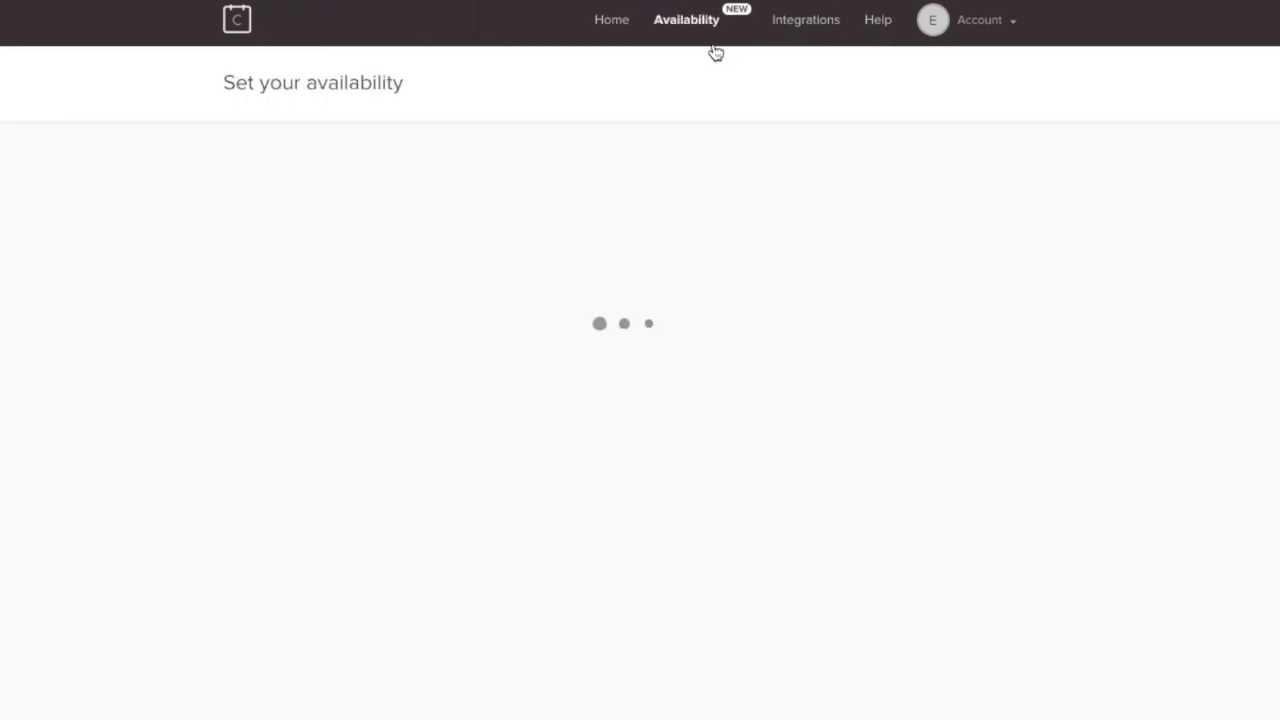
pyautogui.scroll(-3, 357, 700)
pyautogui.scroll(3, 403, 554)
pyautogui.scroll(-2, 505, 382)
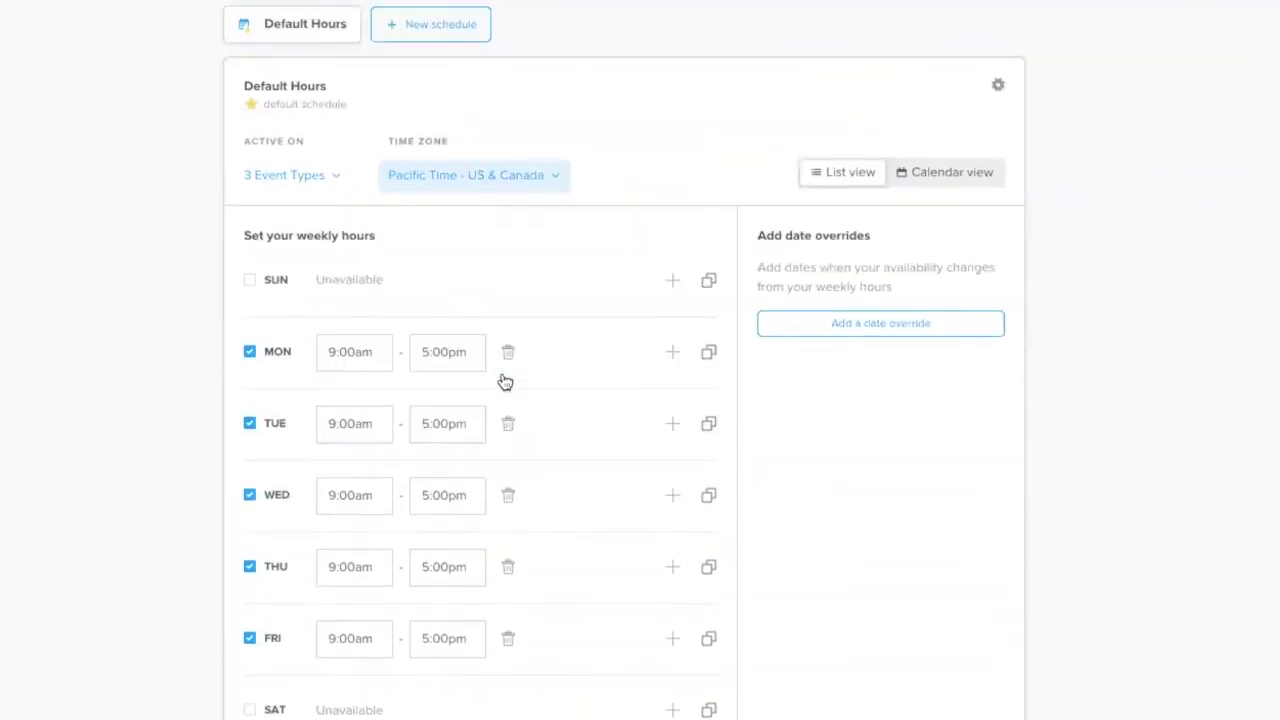
pyautogui.scroll(-1, 520, 371)
pyautogui.scroll(3, 606, 281)
pyautogui.scroll(-3, 511, 349)
pyautogui.scroll(1, 437, 466)
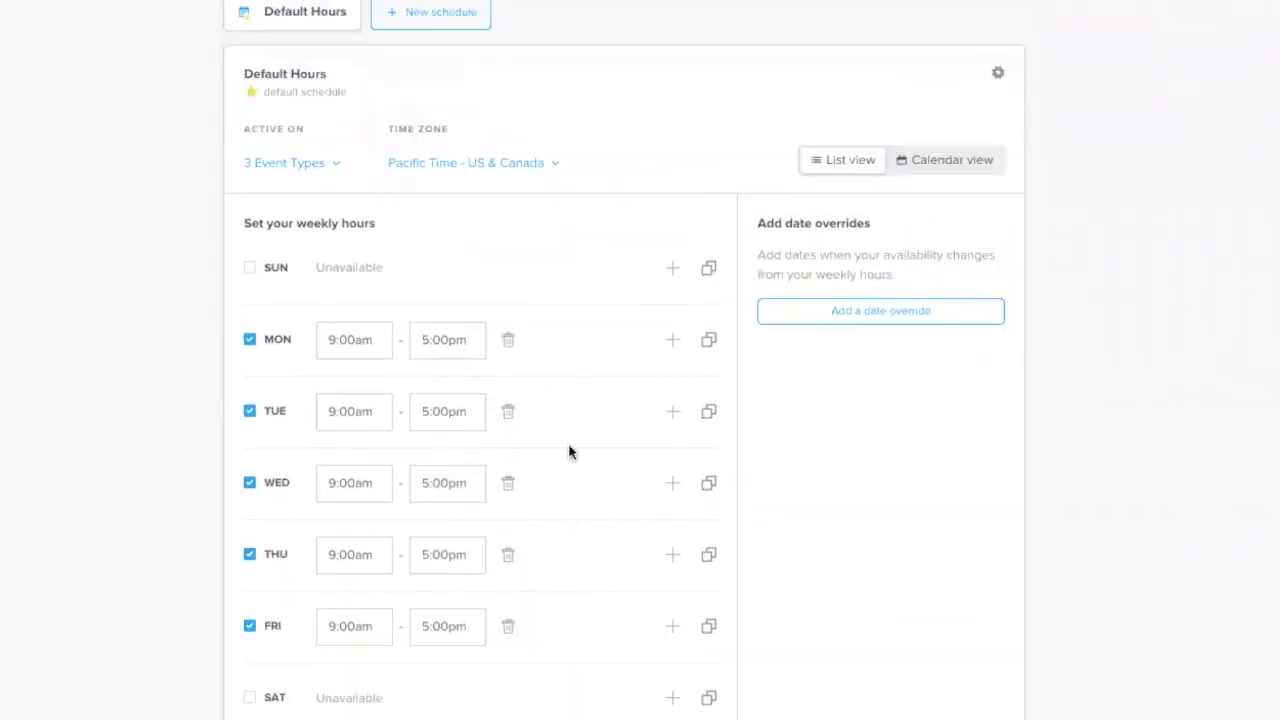
pyautogui.scroll(2, 570, 452)
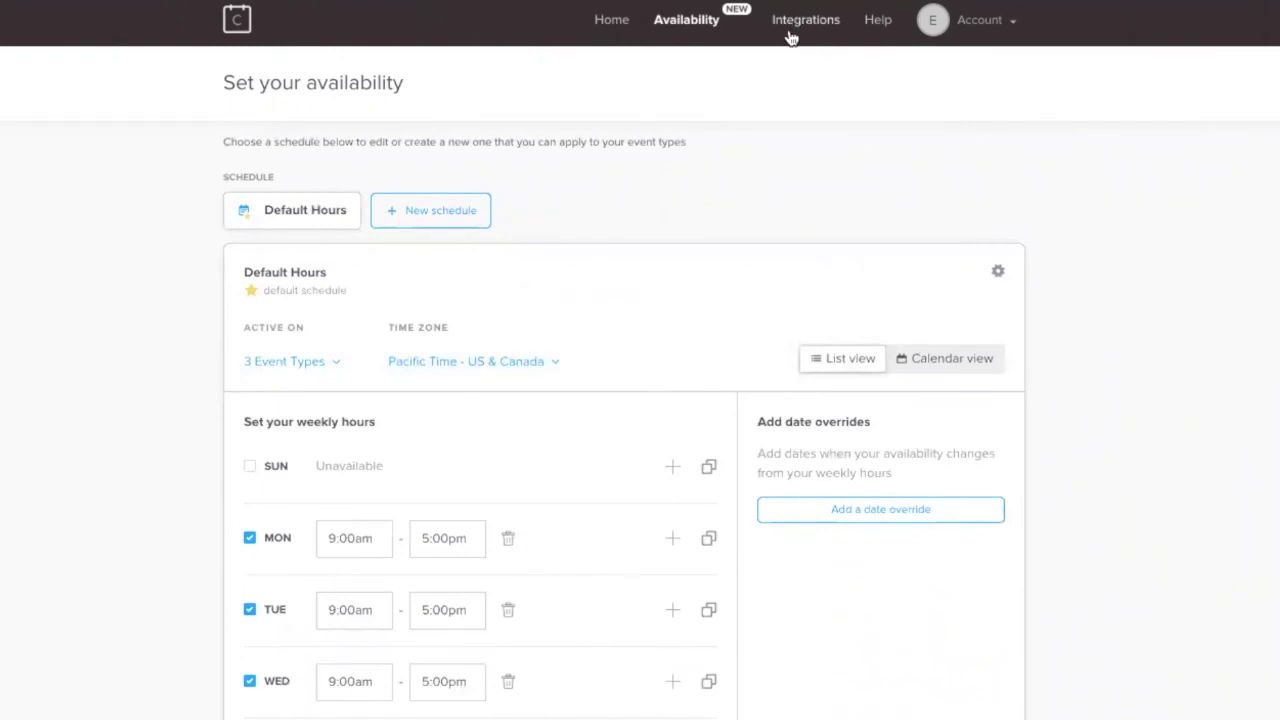
pyautogui.click(785, 42)
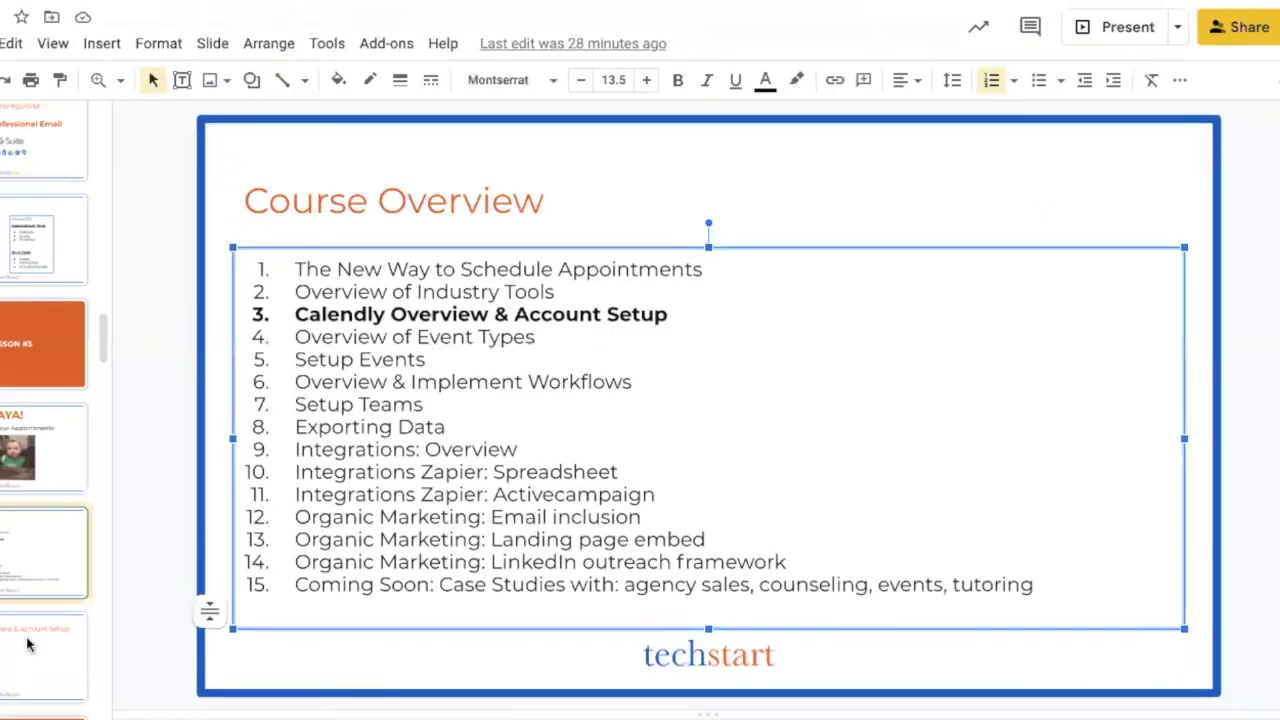
# Select the orange LESSON #4 section slide from the filmstrip
pyautogui.scroll(-2, 40, 600)
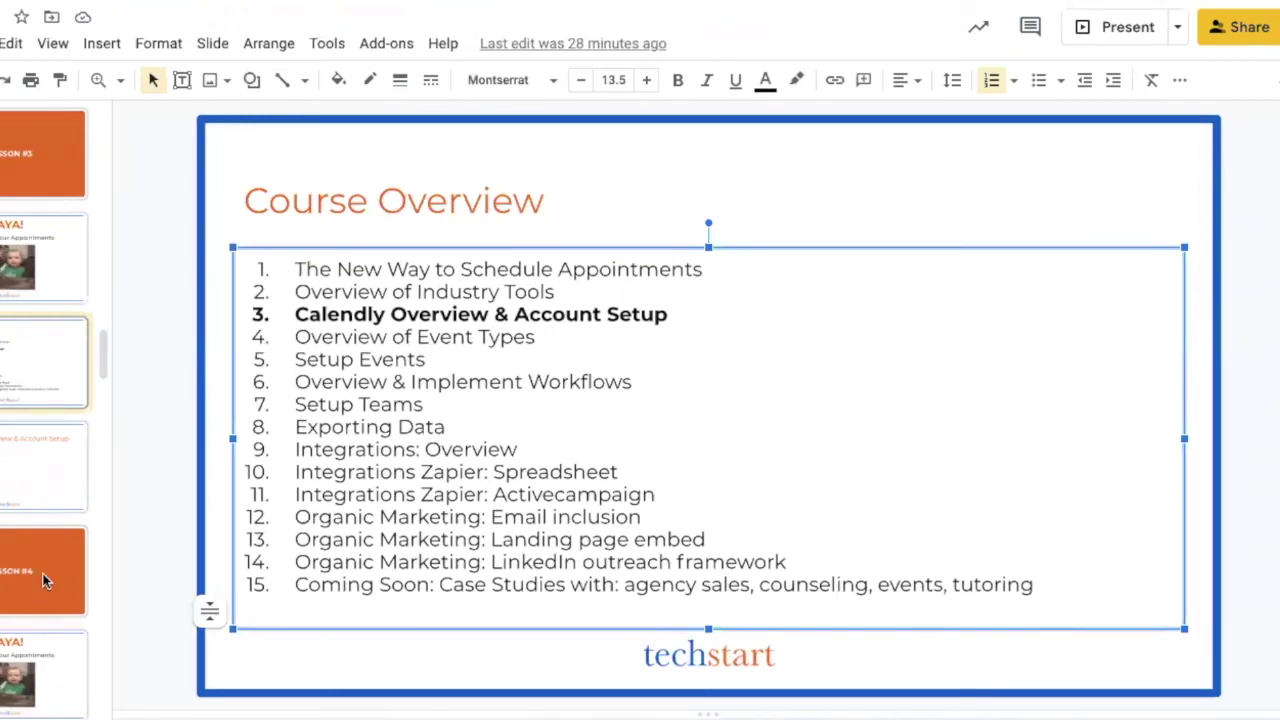
pyautogui.click(46, 543)
pyautogui.scroll(-3, 46, 543)
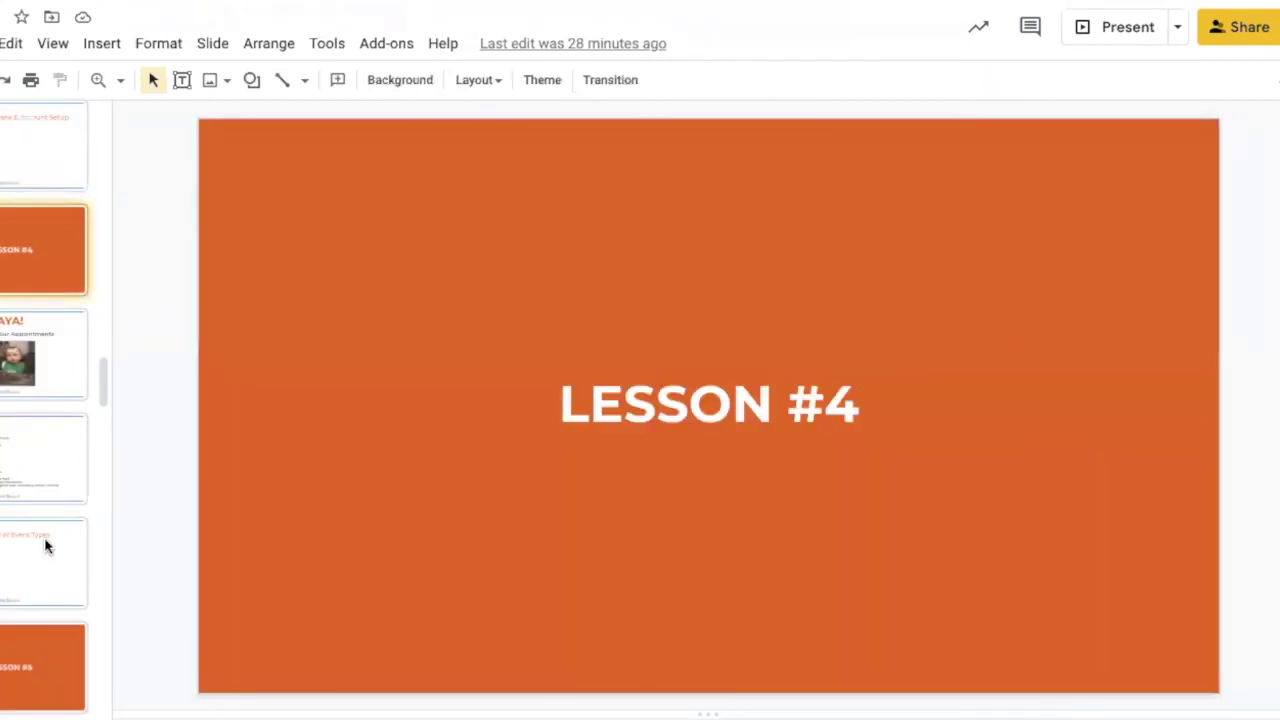